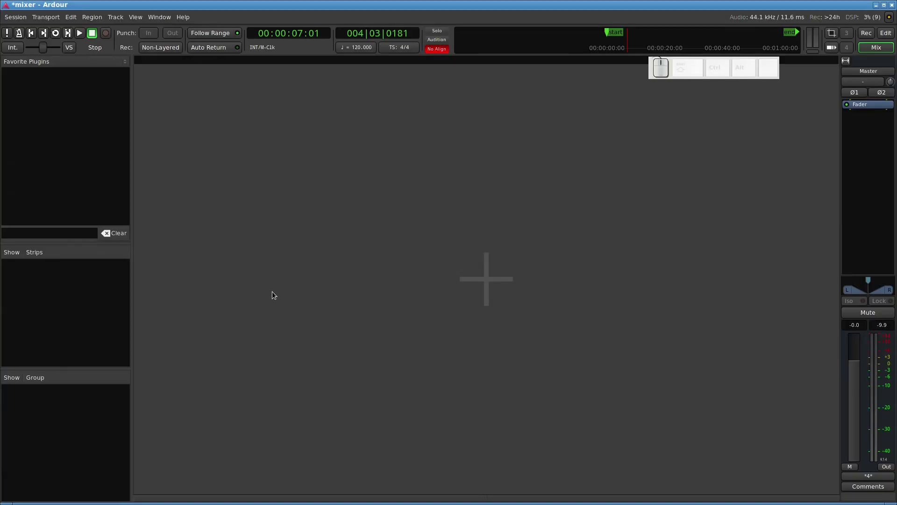
- Add one MIDI track using the General MIDI Synth instrument, keeping the track creation dialog open
double_click(272, 291)
left_click_drag(159, 181, 220, 181)
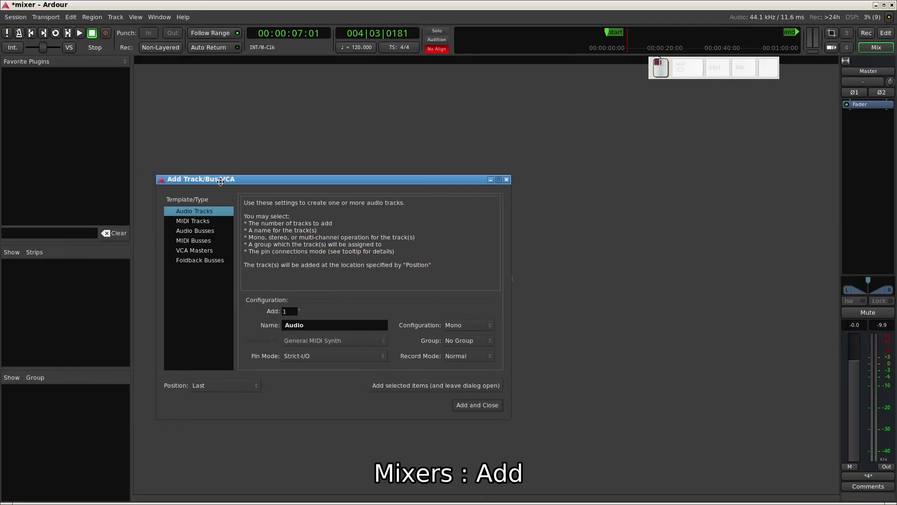
left_click(203, 221)
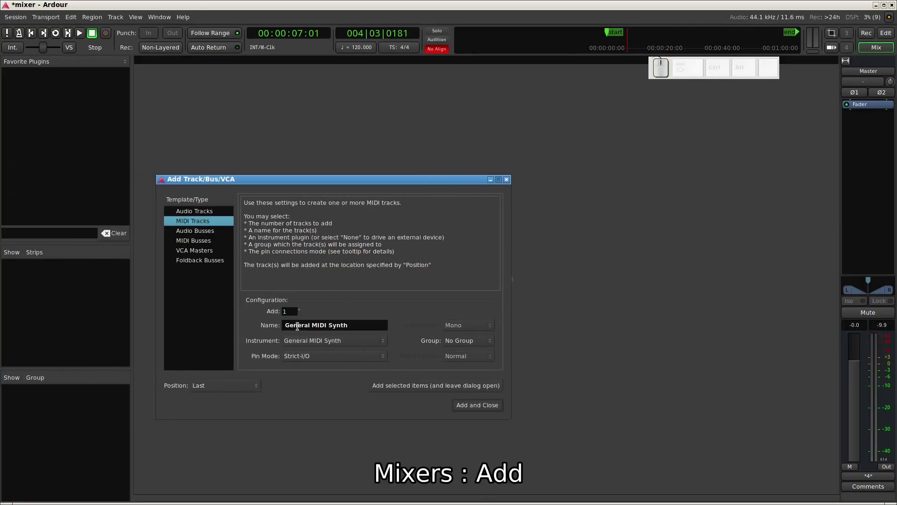
left_click(467, 386)
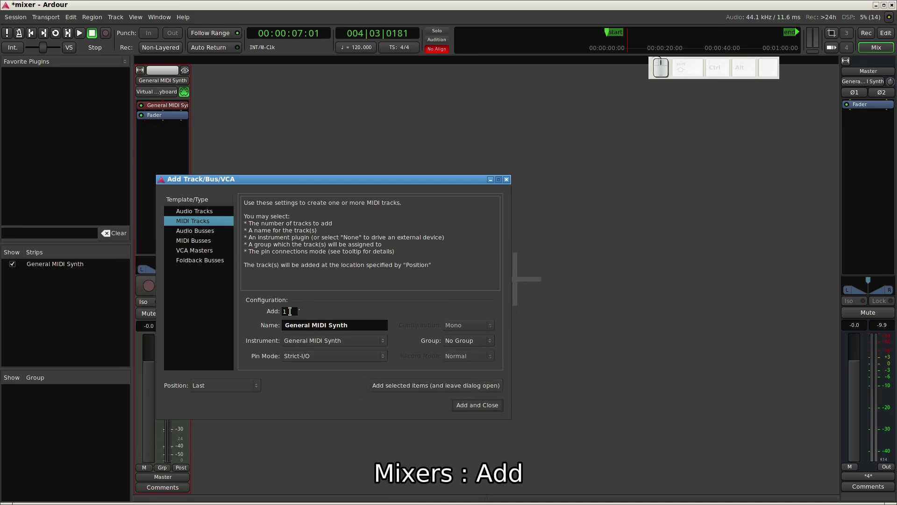
- Add five MIDI tracks with the Geonkick Single instrument and close the track creation dialog
double_click(290, 311)
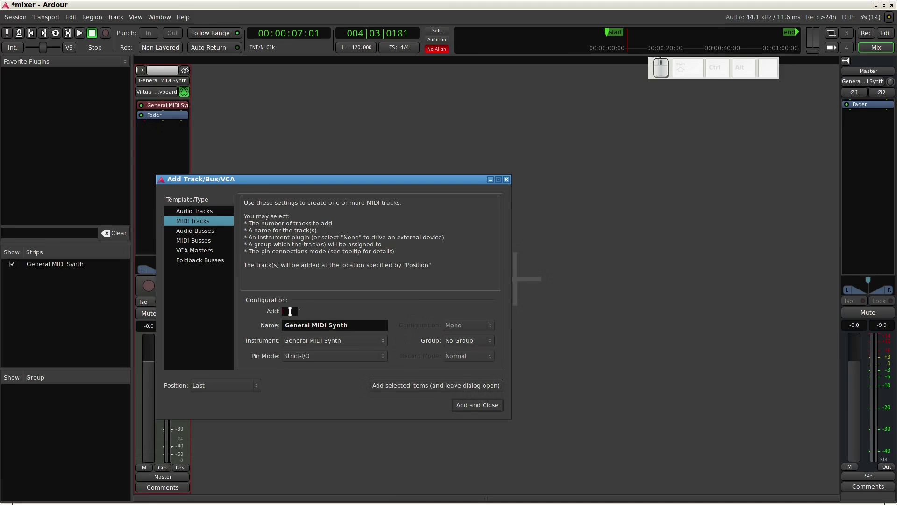
type("5")
left_click(339, 340)
left_click(332, 372)
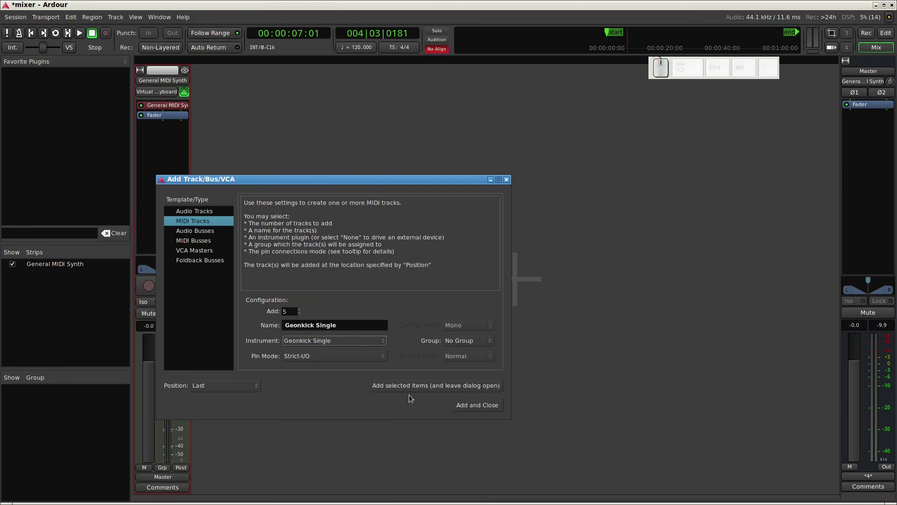
left_click(473, 407)
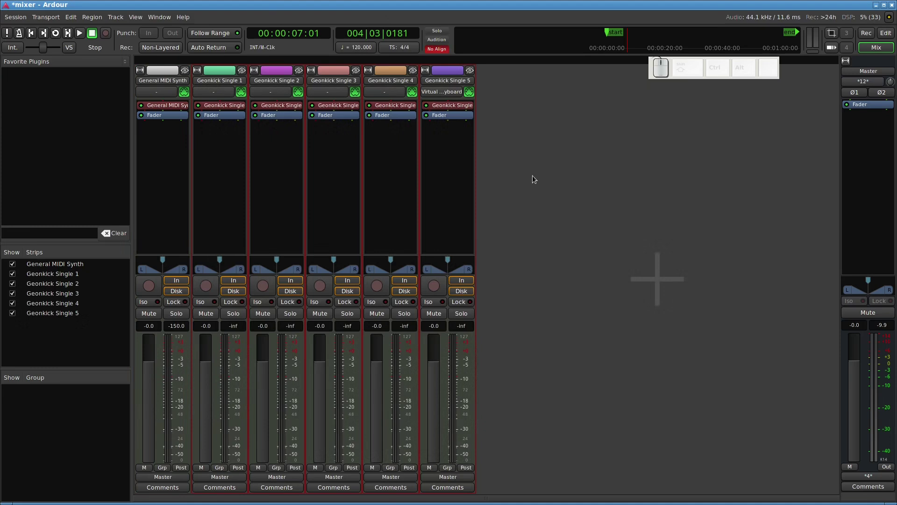
- Add one VCA master to the mixer, keeping the default name pattern
double_click(534, 173)
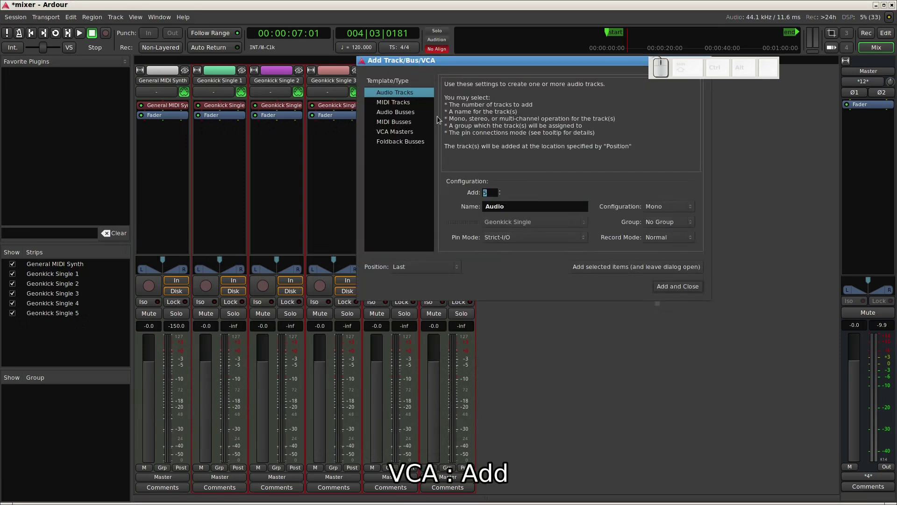
left_click(405, 135)
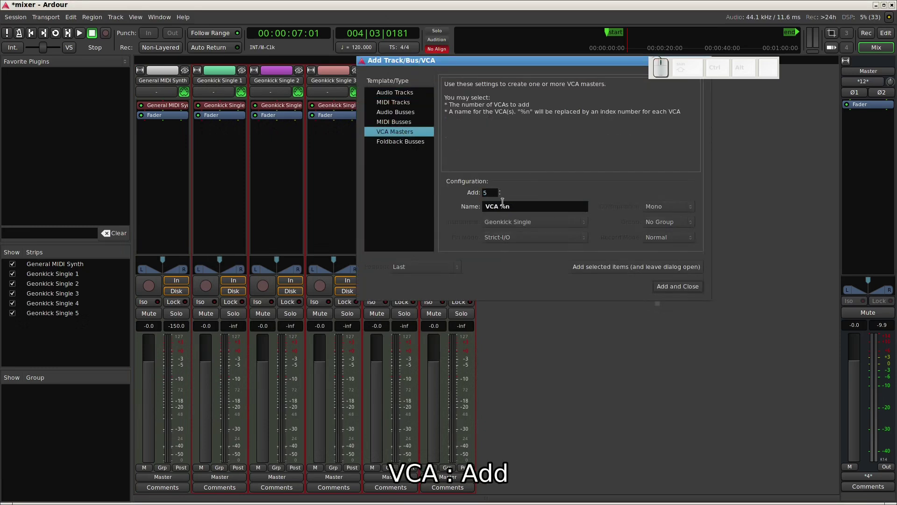
left_click(491, 192)
key("BackSpace")
type("1")
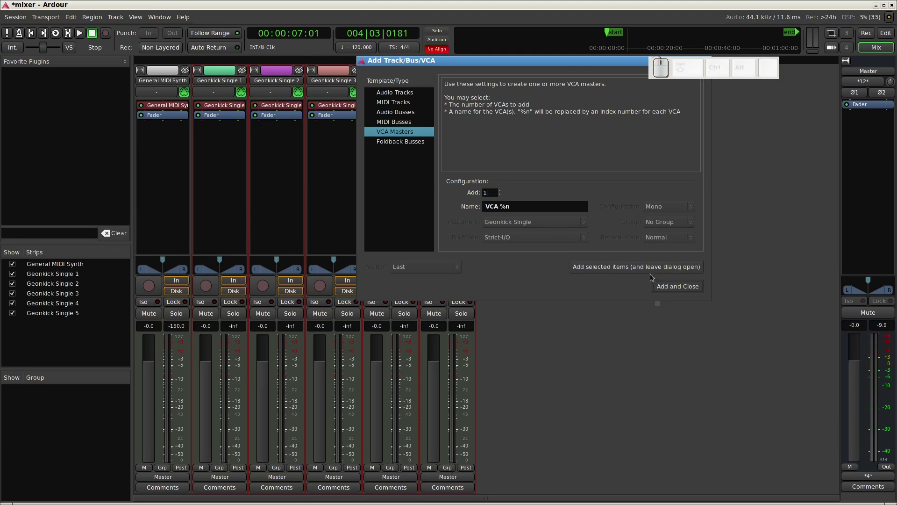
left_click(671, 287)
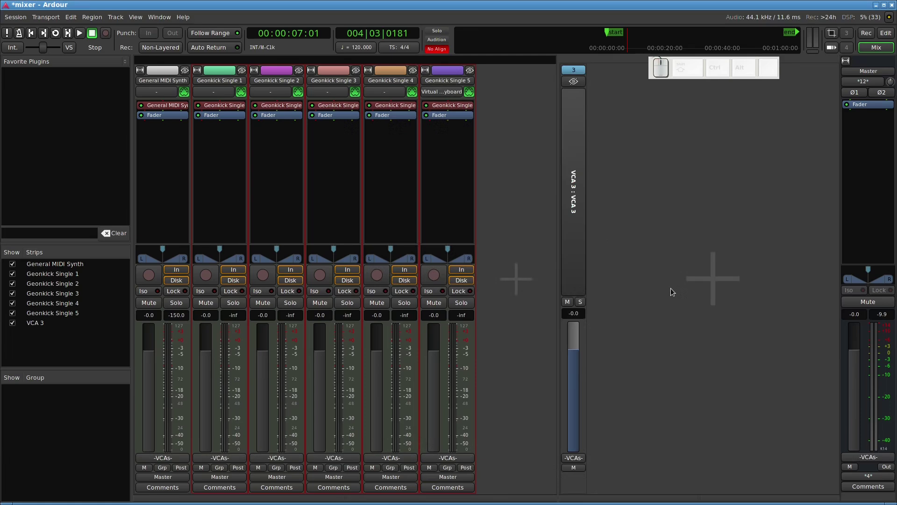
- Add one stereo audio bus named "Audio Bus" at the last position
double_click(526, 168)
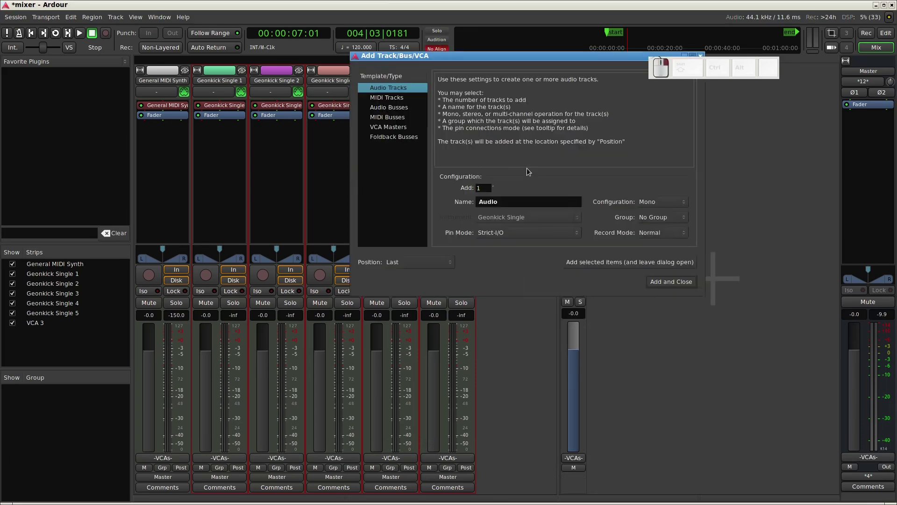
left_click(391, 109)
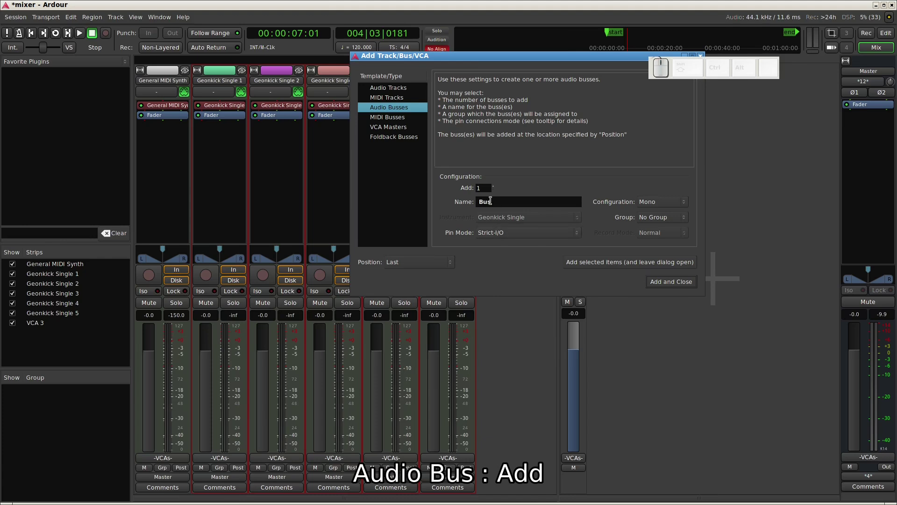
left_click(508, 205)
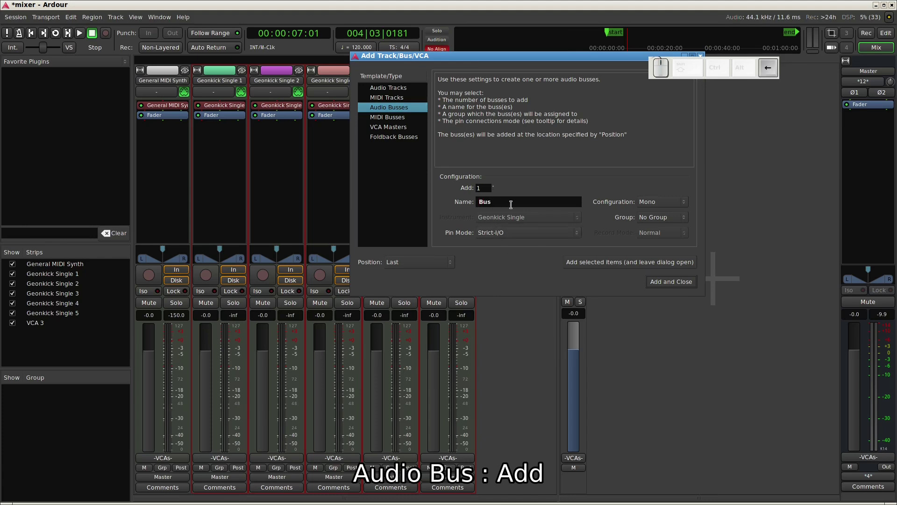
type("Audio")
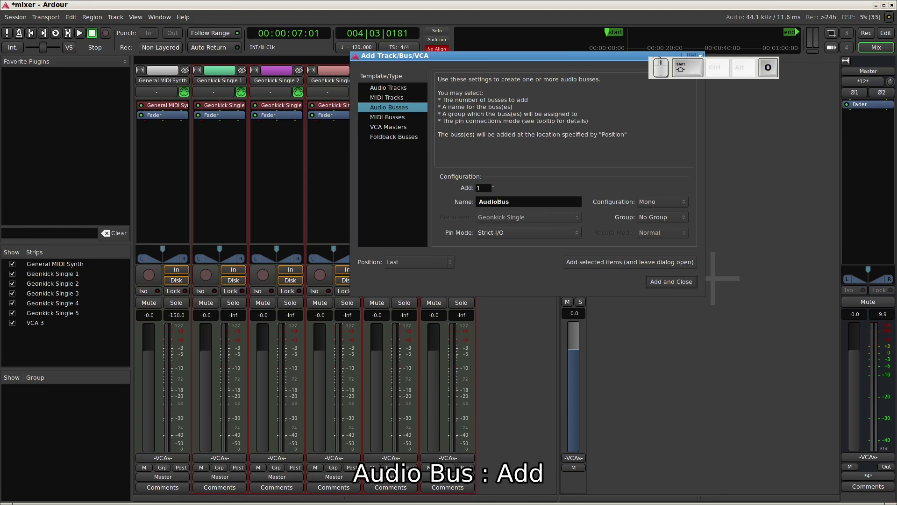
left_click(666, 202)
left_click(664, 212)
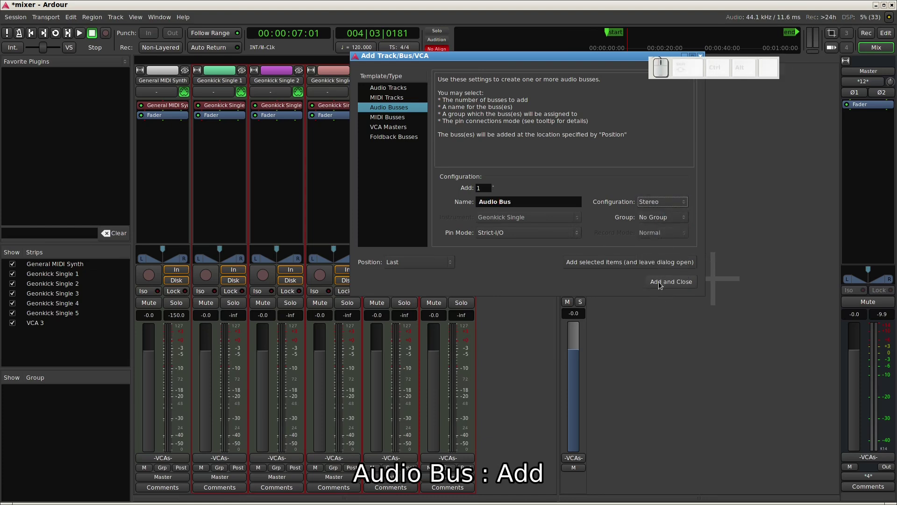
left_click(660, 282)
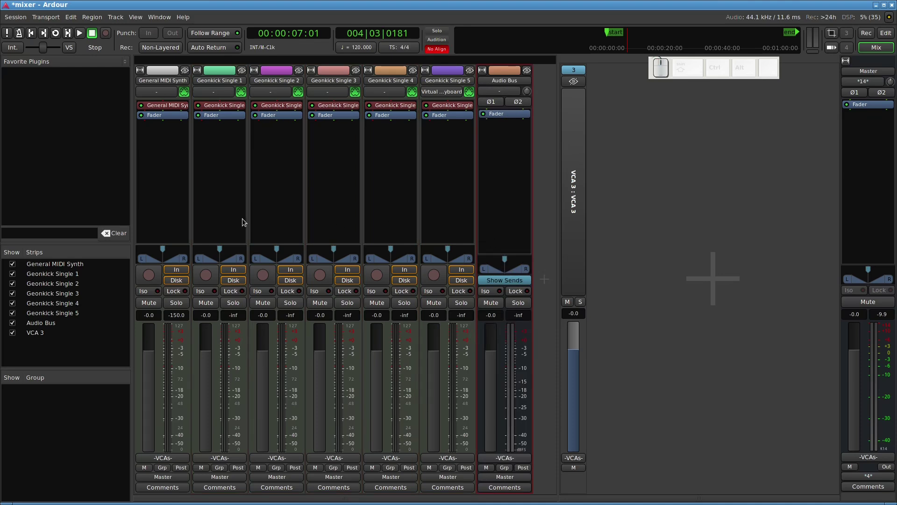
- Shrink the General MIDI Synth, all five Geonkick Single and the Audio Bus mixer strips to narrow width
left_click(140, 70)
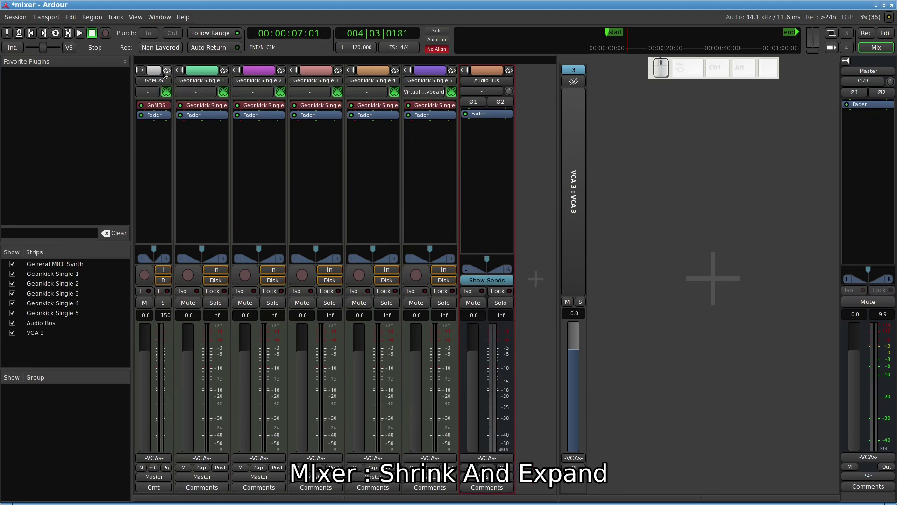
left_click(180, 70)
left_click(219, 70)
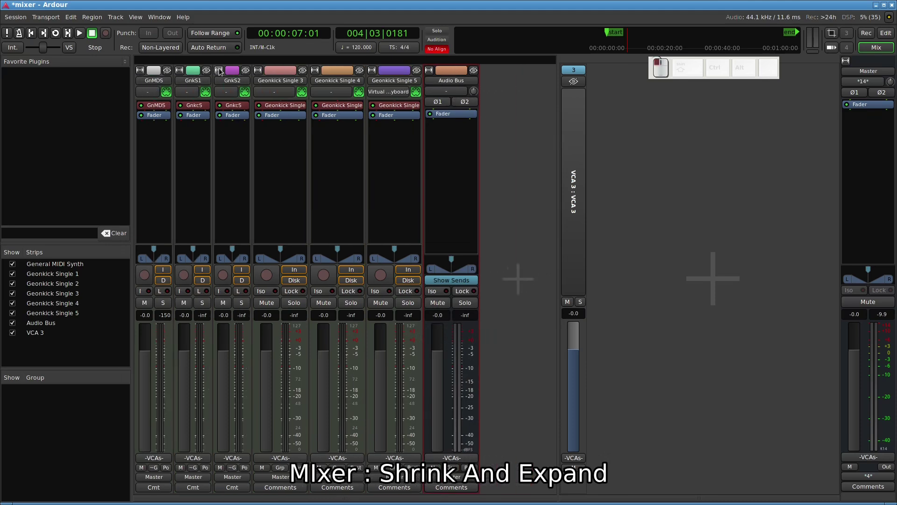
left_click(258, 70)
left_click(297, 70)
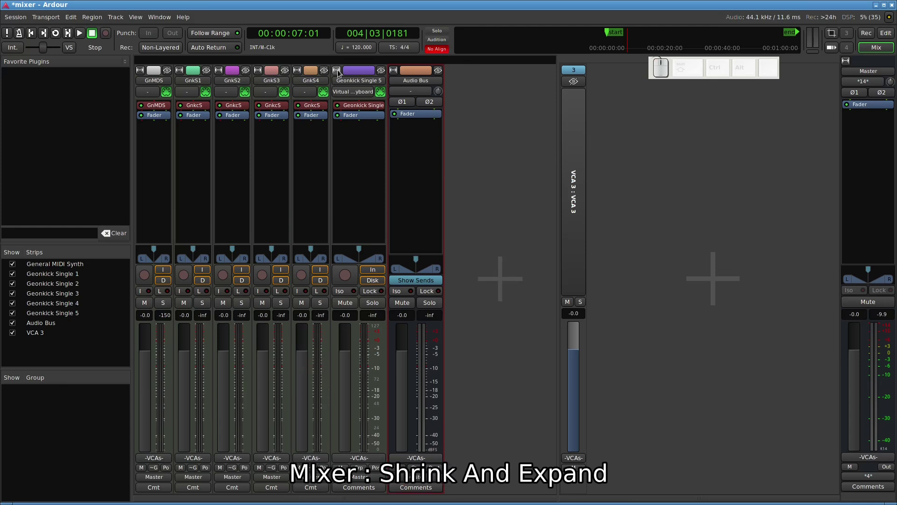
left_click(336, 70)
left_click(376, 70)
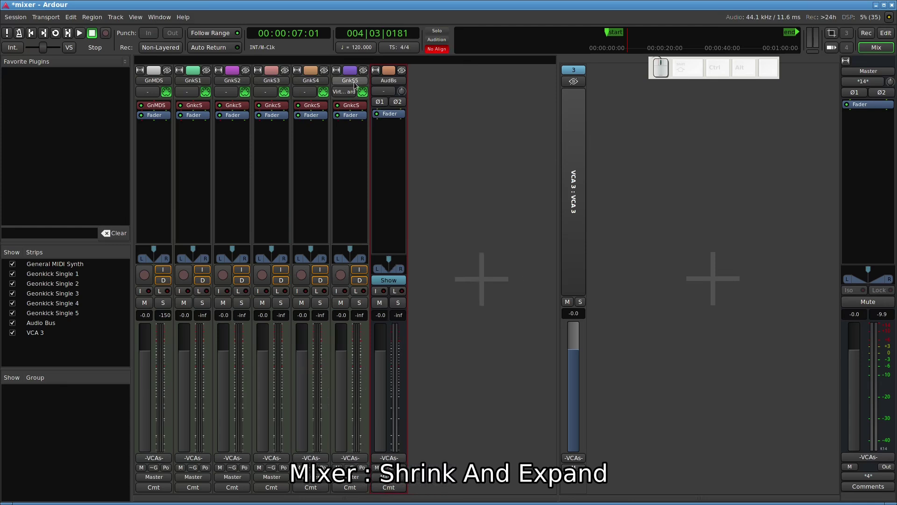
- Expand all seven narrowed track and bus strips back to full width
left_click(140, 70)
left_click(198, 70)
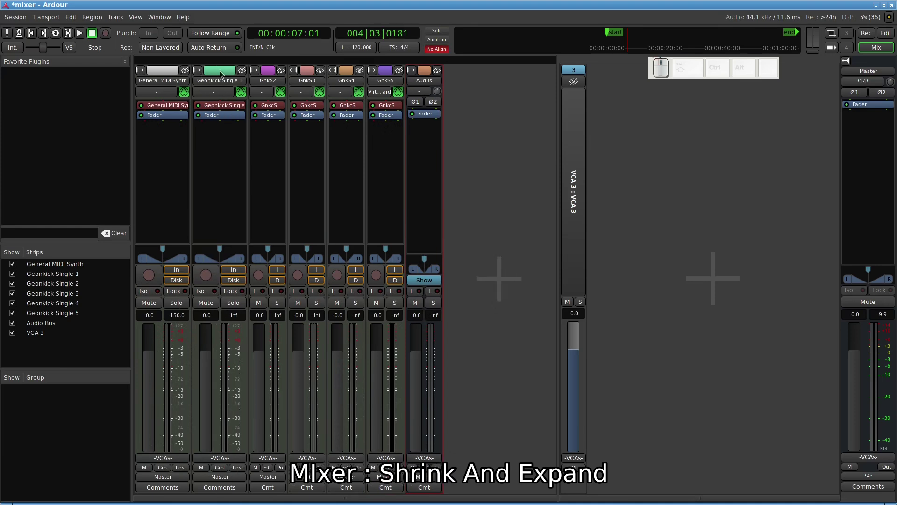
left_click(254, 71)
left_click(311, 70)
left_click(368, 71)
left_click(425, 70)
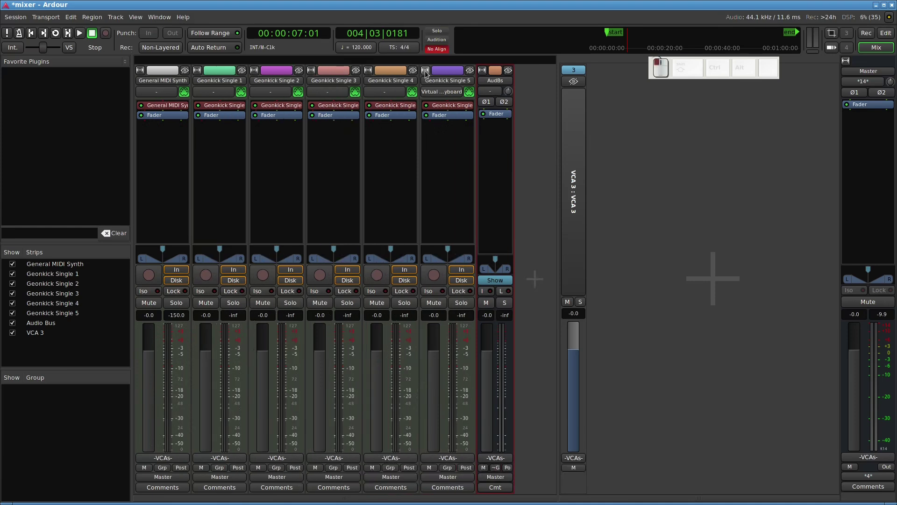
left_click(482, 70)
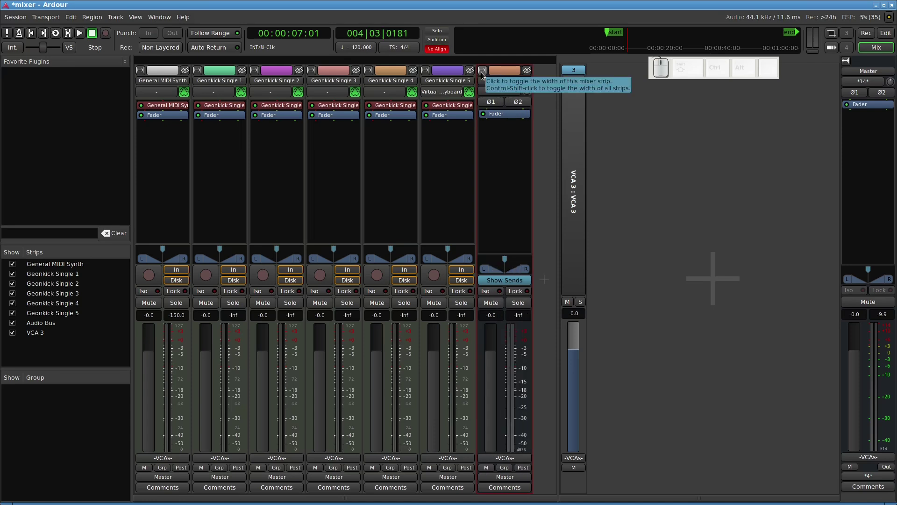
- Hide the Audio Bus and all five Geonkick Single strips from the mixer
left_click(527, 70)
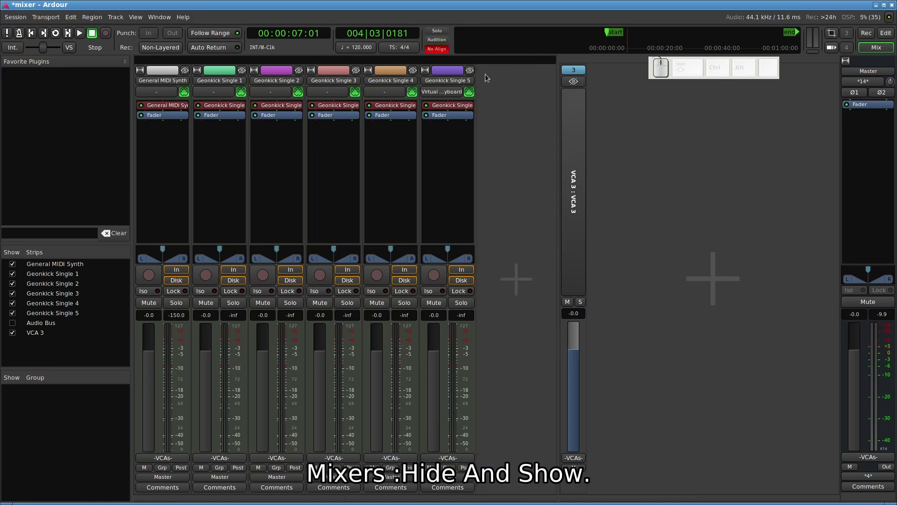
left_click(470, 70)
left_click(413, 70)
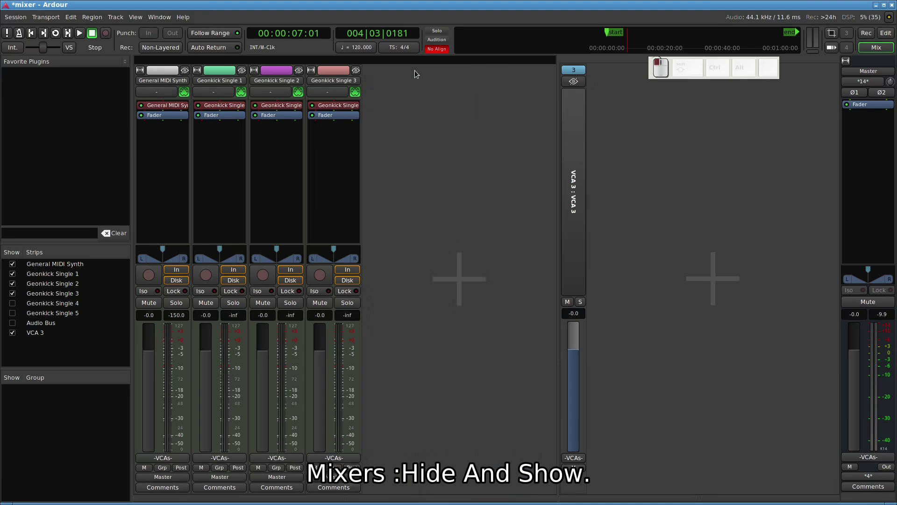
left_click(356, 71)
left_click(299, 70)
left_click(242, 70)
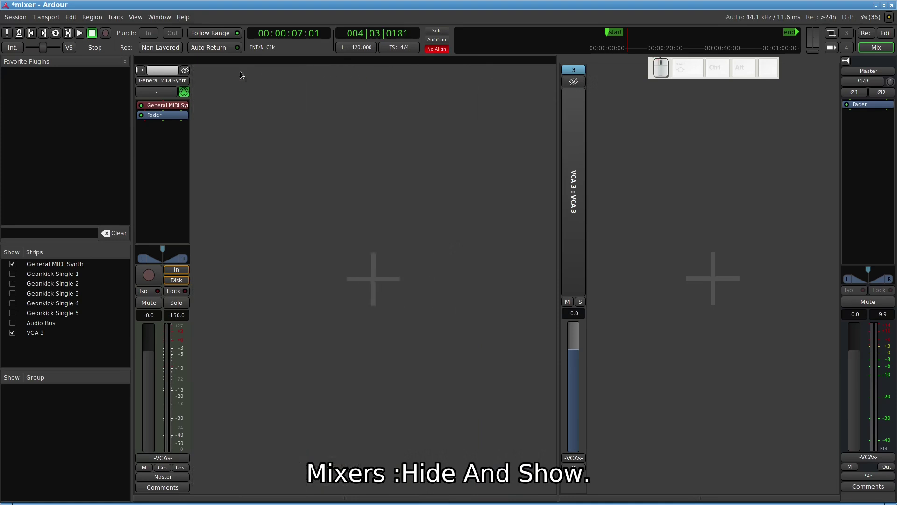
- Show the hidden Geonkick Single 1 to 5 and Audio Bus strips in the mixer again
left_click(12, 274)
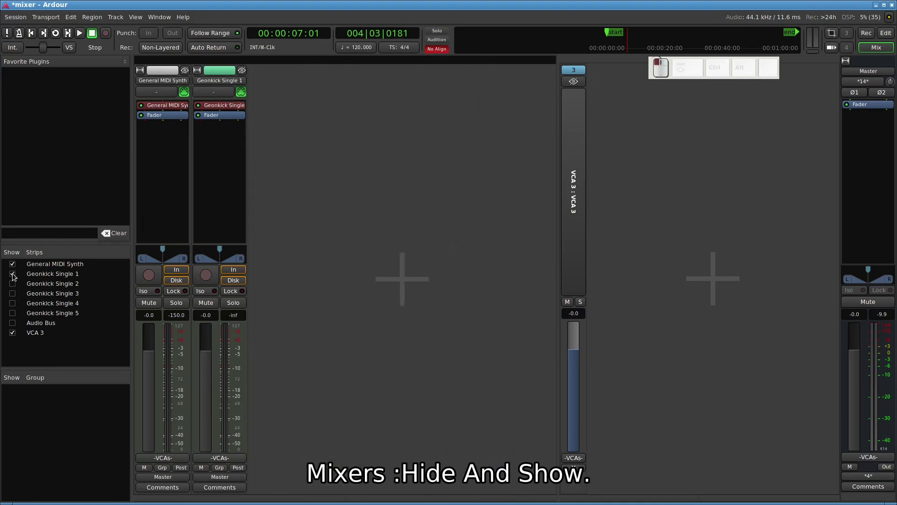
left_click(12, 283)
left_click(12, 293)
left_click(12, 302)
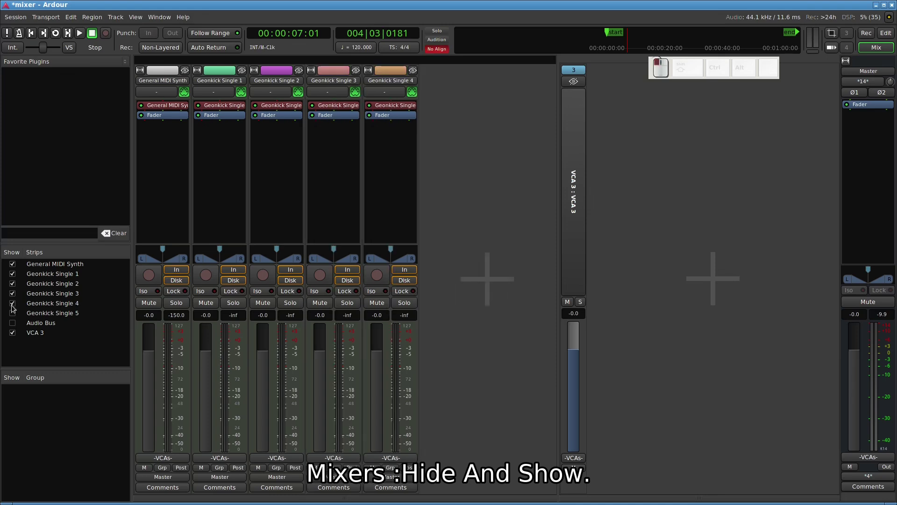
left_click(12, 313)
left_click(12, 323)
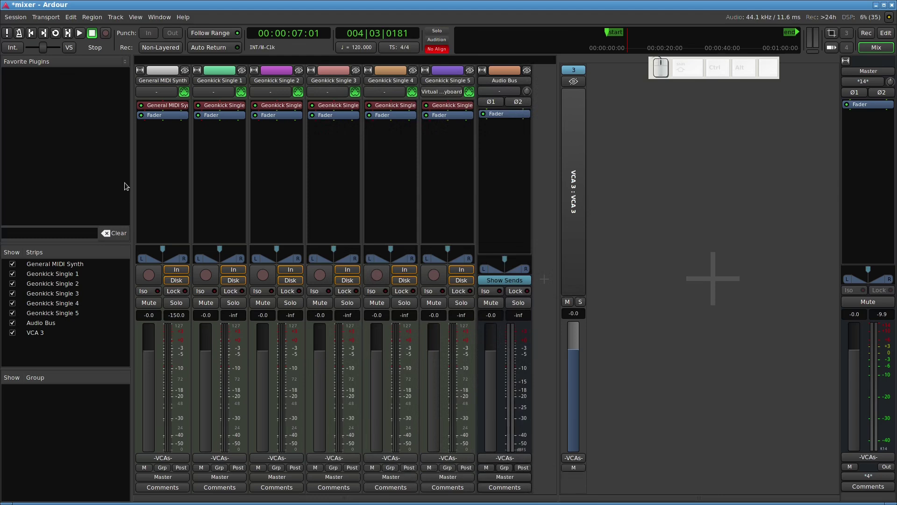
- Add the comment "Chords" to the General MIDI Synth strip and close its comment editor
left_click(163, 488)
left_click(126, 442)
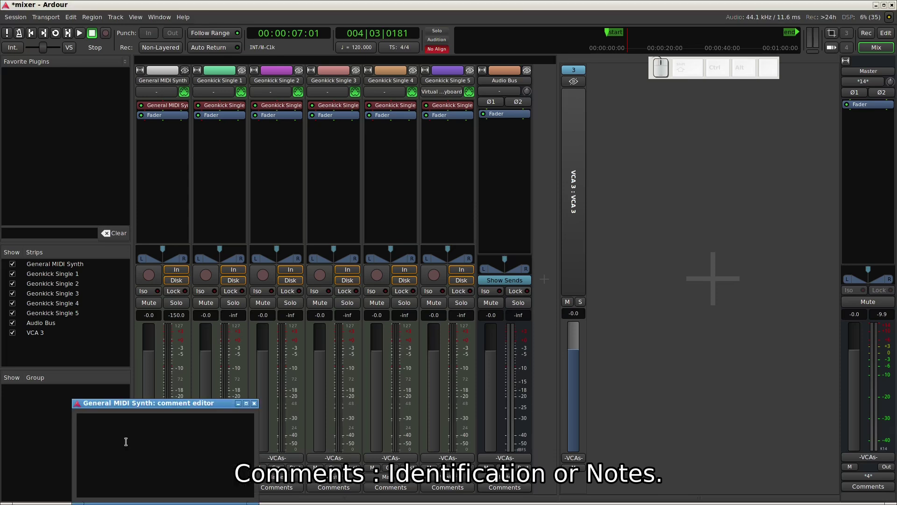
type("Chords")
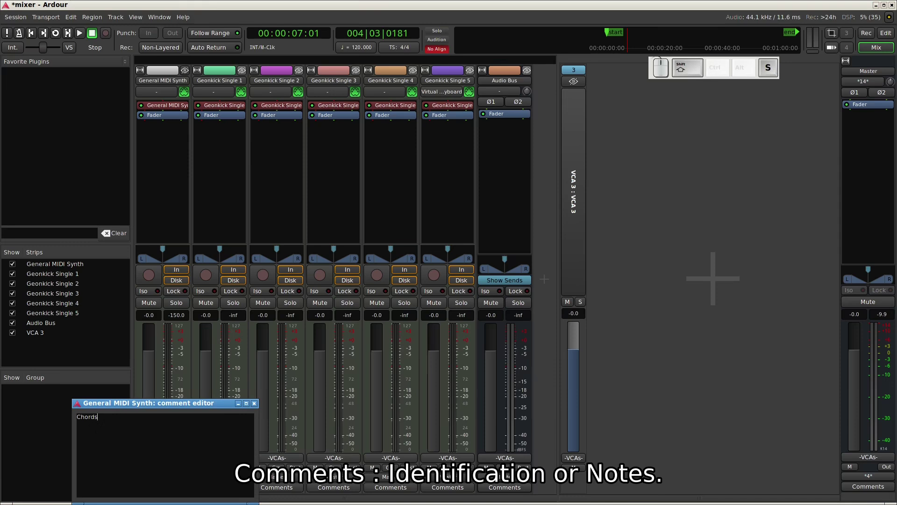
left_click(254, 403)
- Add the comment "Kick" to the Geonkick Single 1 strip and close its comment editor
left_click(213, 487)
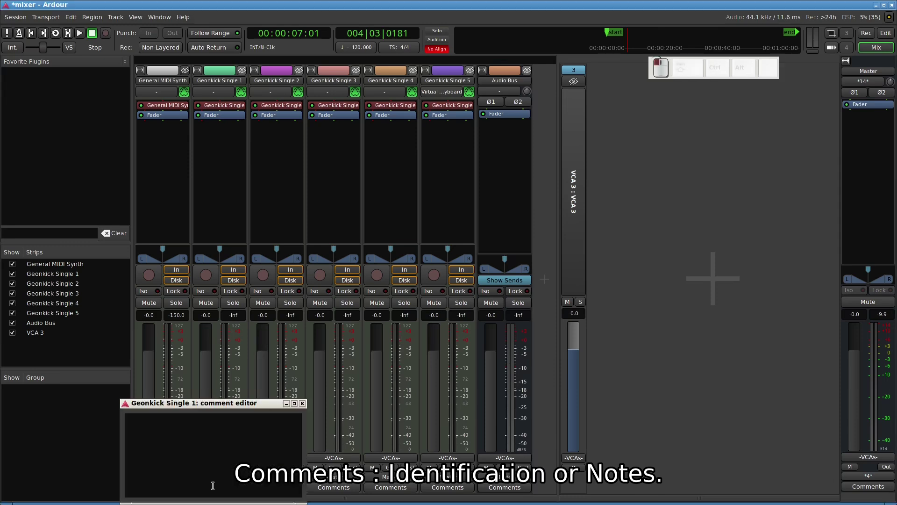
left_click(169, 414)
type("Kic")
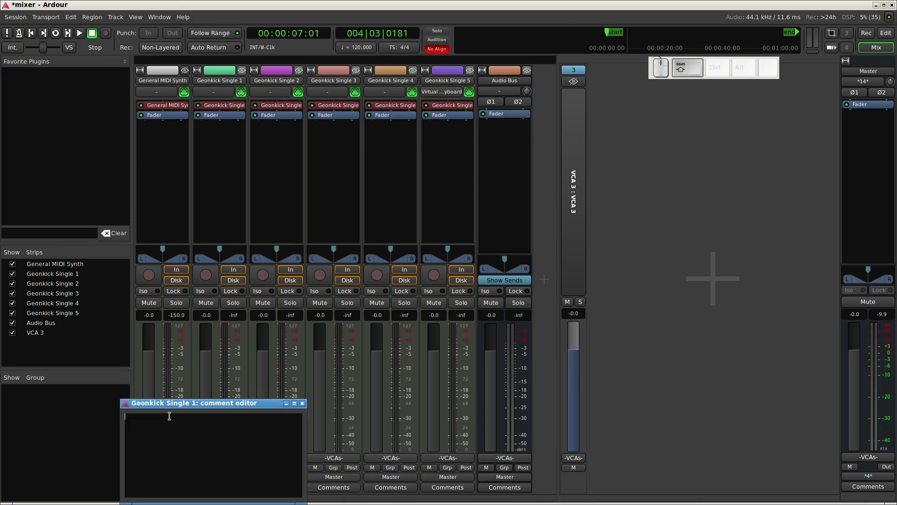
type("k")
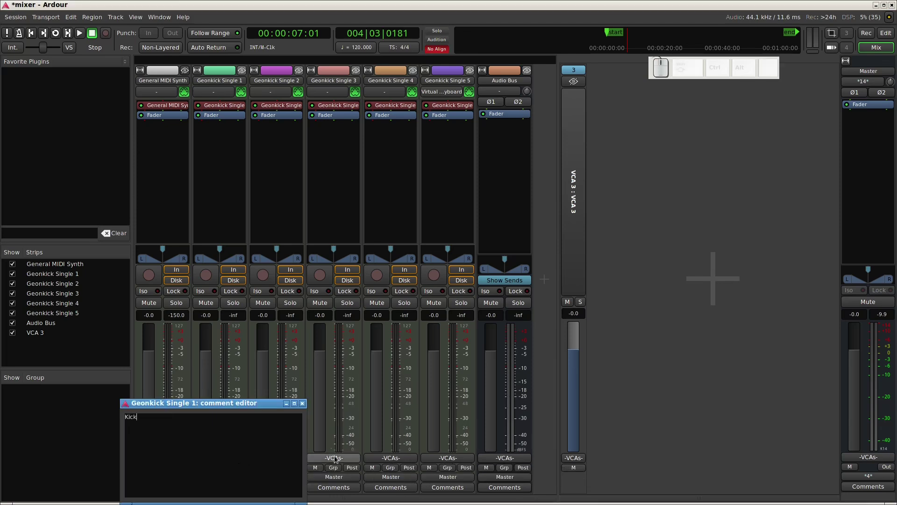
left_click(303, 404)
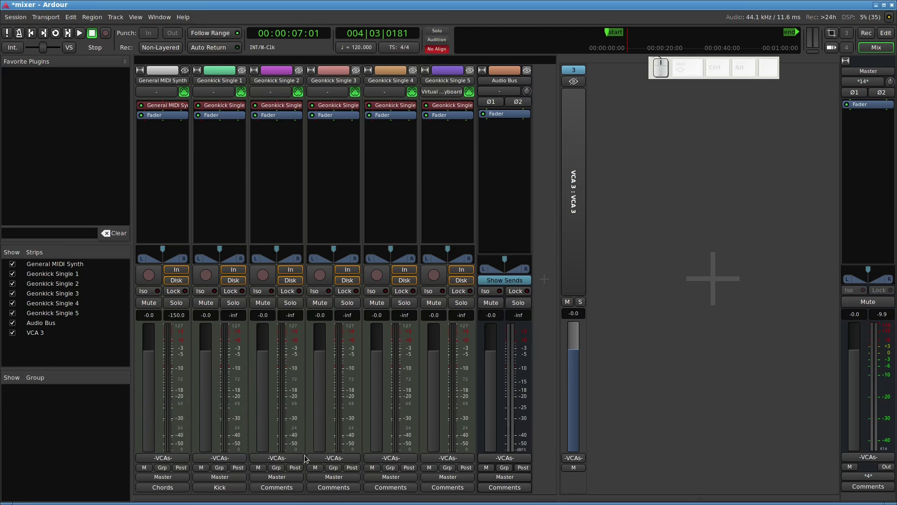
- Add the comments "This", "is" and "Comment" to the Geonkick Single 2, 3 and 4 strips respectively
left_click(277, 487)
type("This")
key("Return")
left_click(367, 403)
left_click(333, 487)
type("is")
left_click(421, 403)
left_click(391, 487)
type("Comment")
left_click(478, 403)
- Create a group named "Group No 1" from the General MIDI Synth, Geonkick Single 1 and Geonkick Single 2 strips
left_click_drag(150, 62, 291, 72)
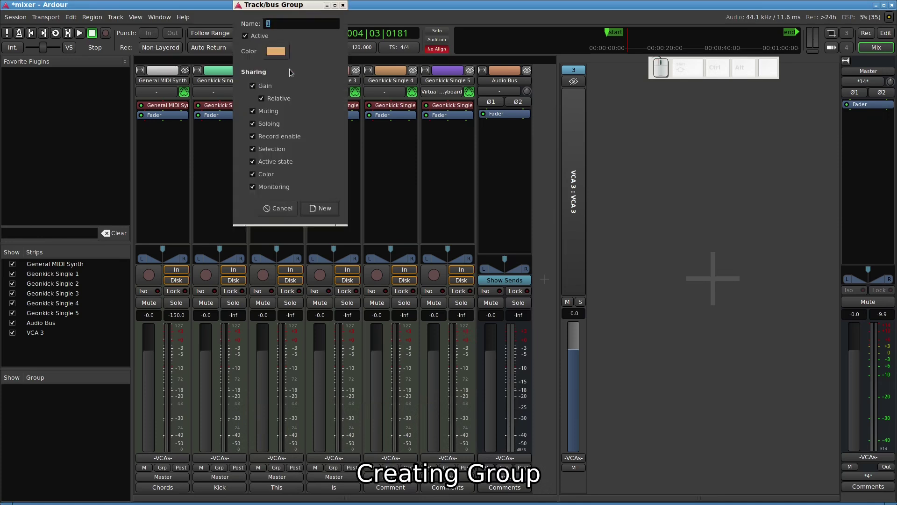
key("shift+space")
left_click(286, 21)
key("BackSpace")
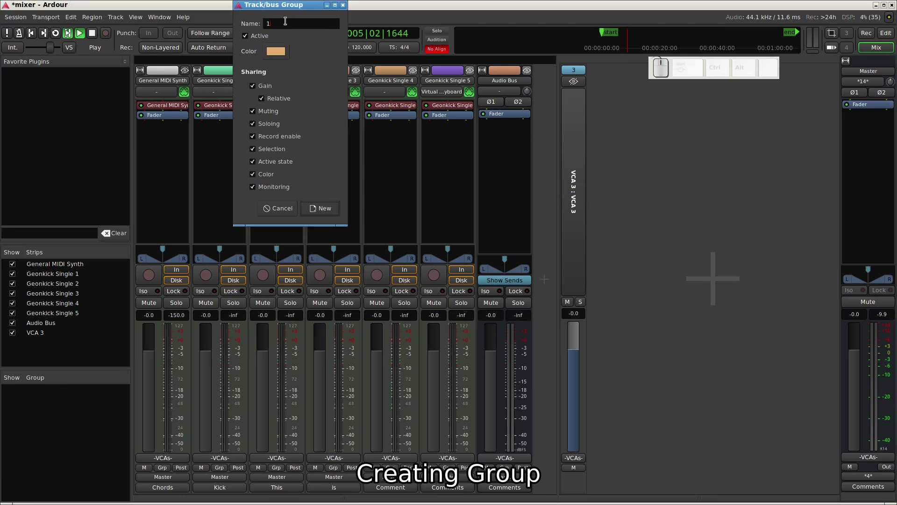
type("Gro")
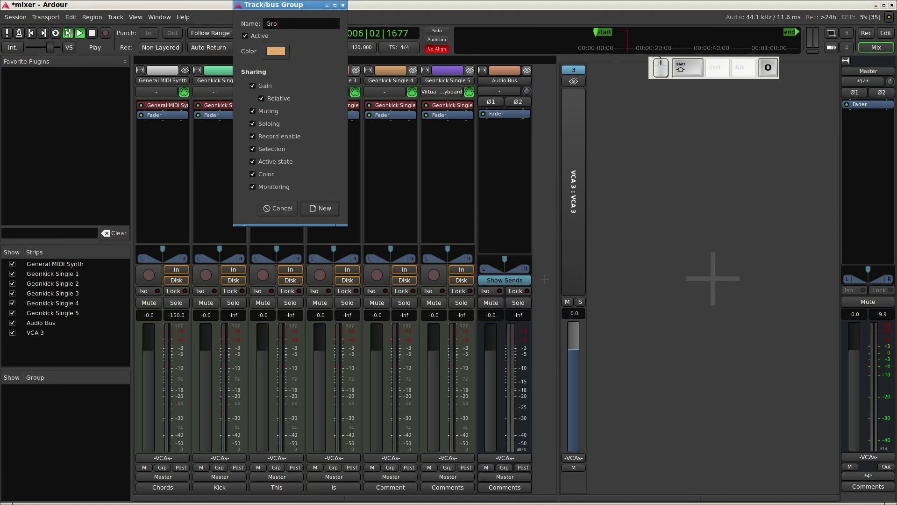
type("up No 1")
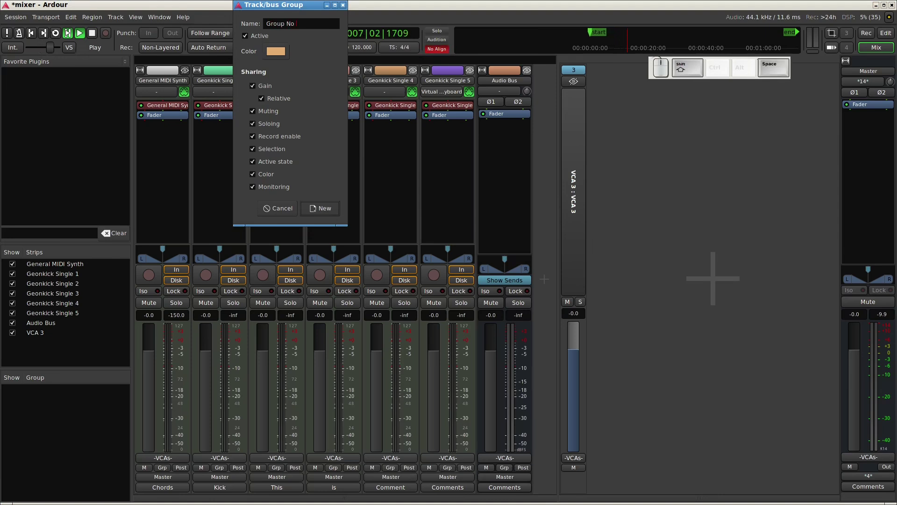
key("Return")
- Create a group named "Group no 2" from the Geonkick Single 3 and 4 strips
left_click_drag(316, 60, 408, 61)
type("Group no 2")
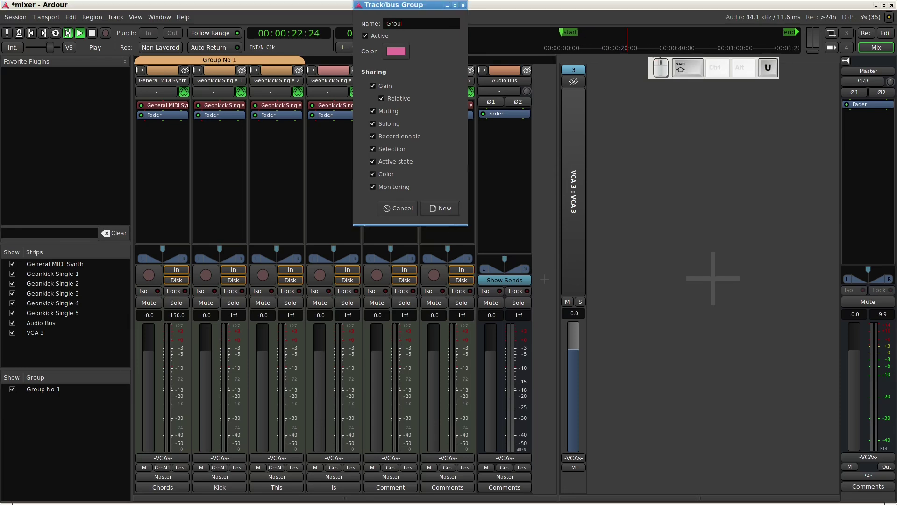
key("Return")
- Create a group named "group No 3" from the Geonkick Single 5 and Audio Bus strips
left_click(448, 60)
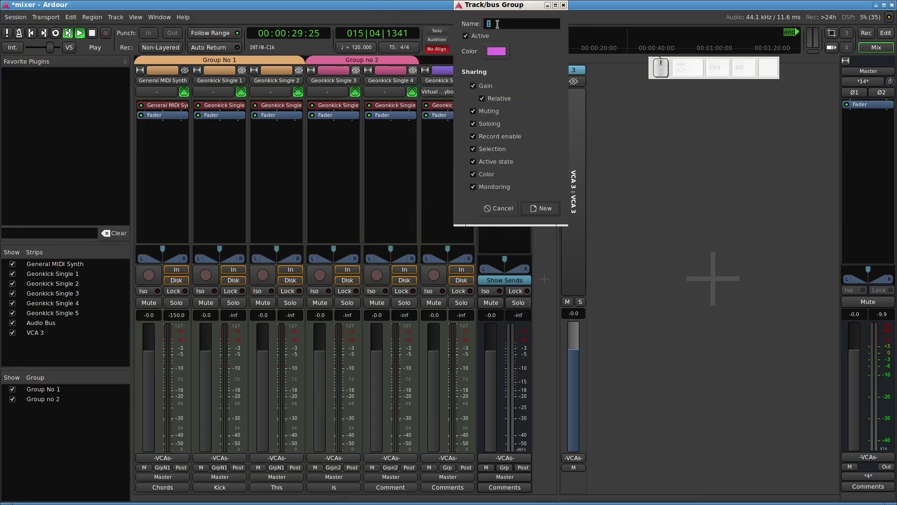
key("BackSpace")
type("group No 3")
key("Return")
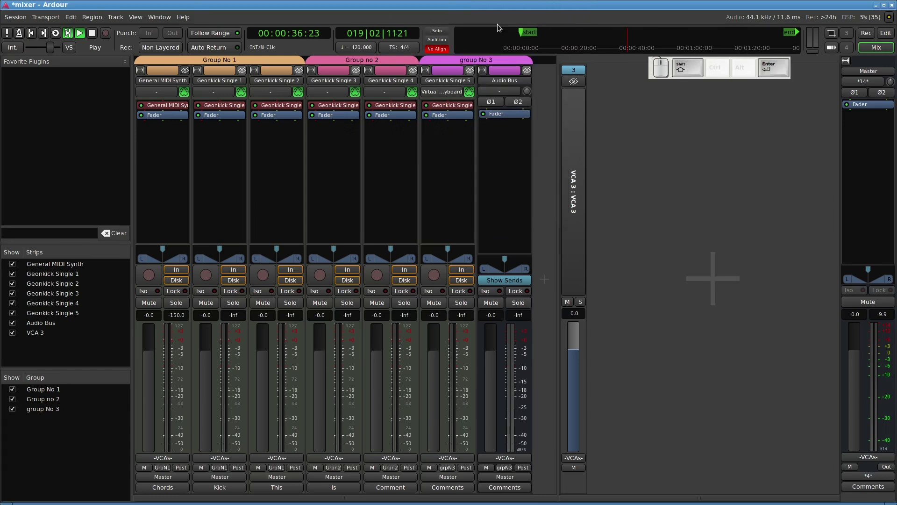
- Disable and re-enable Group No 1, Group no 2 and group No 3 one after another
left_click(227, 59)
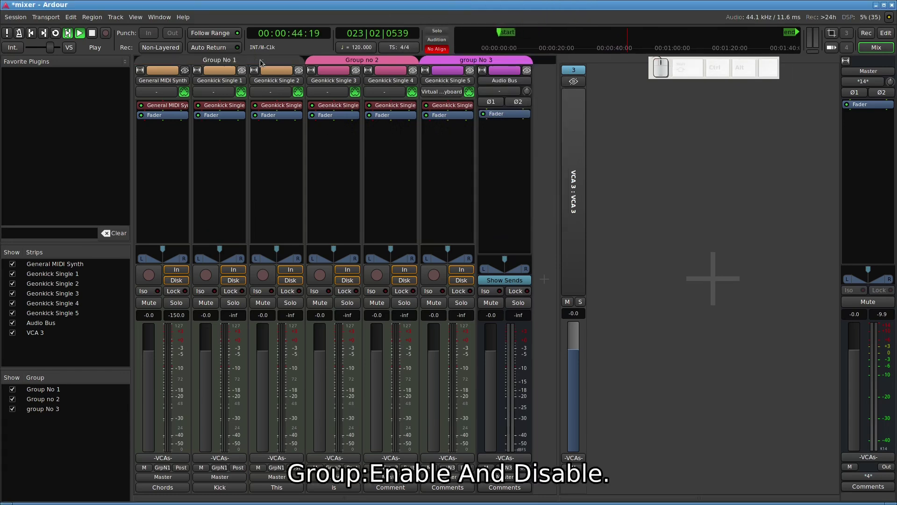
left_click(255, 61)
left_click(358, 56)
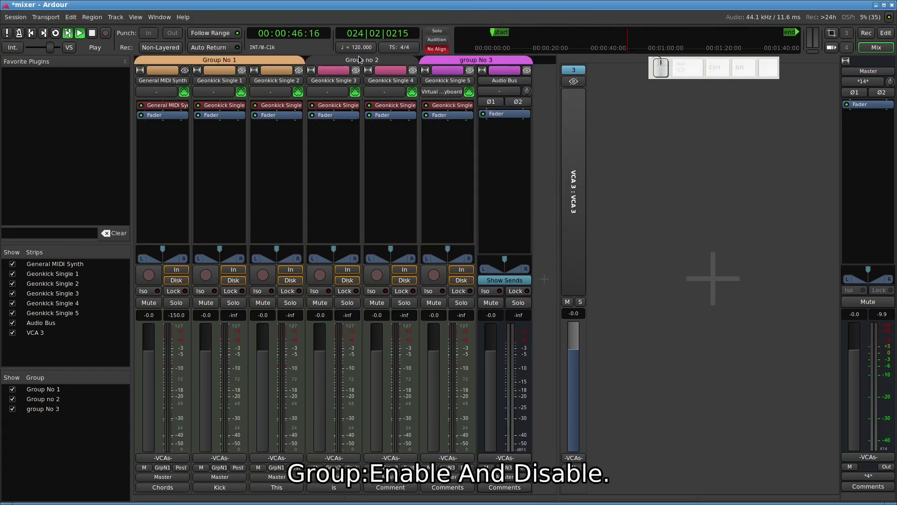
left_click(358, 56)
left_click(438, 59)
left_click(437, 61)
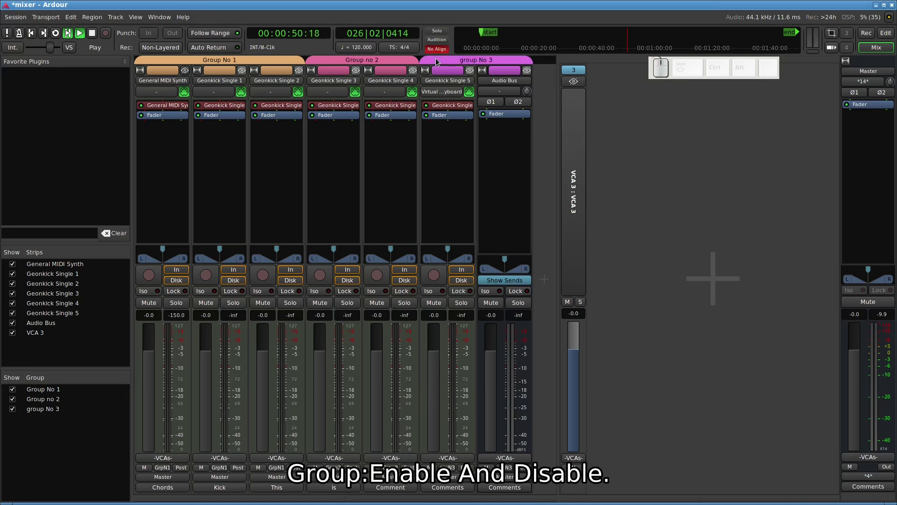
- Hide Group No 1 and Group no 2 from the mixer, and show both groups again
left_click(13, 390)
left_click(13, 399)
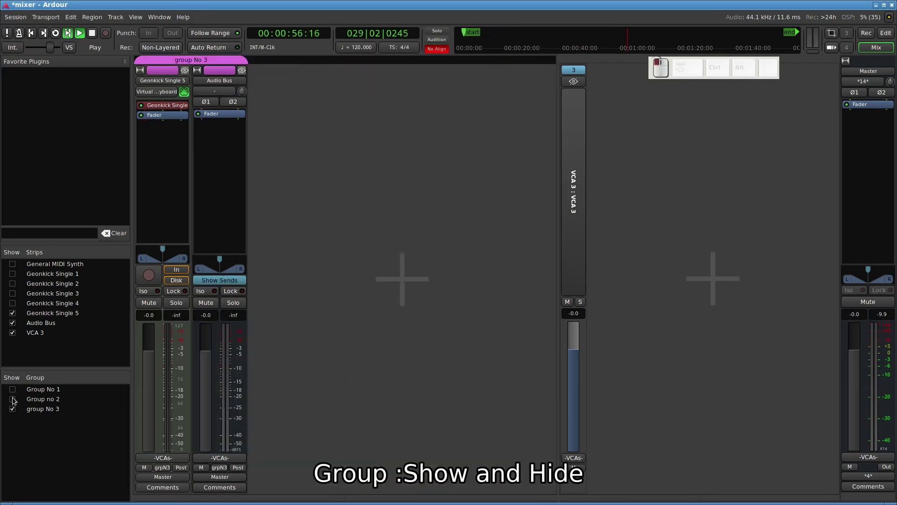
left_click(13, 389)
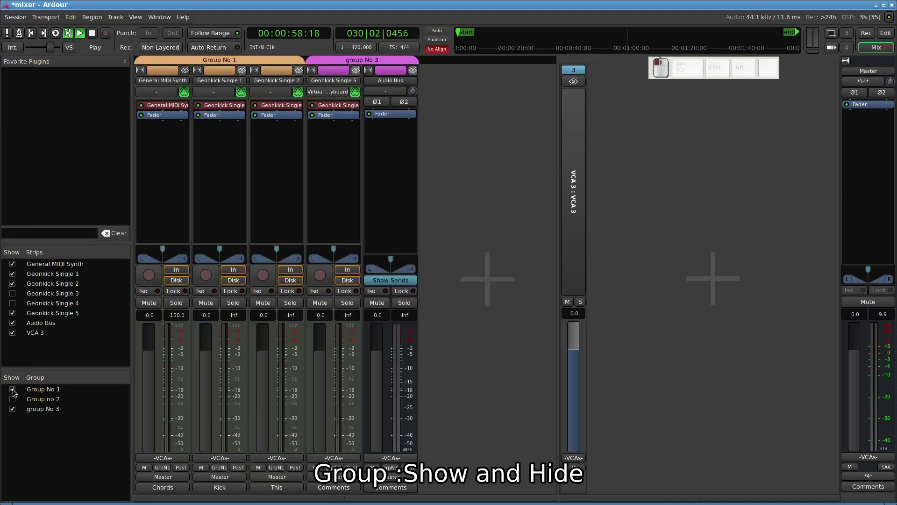
left_click(13, 399)
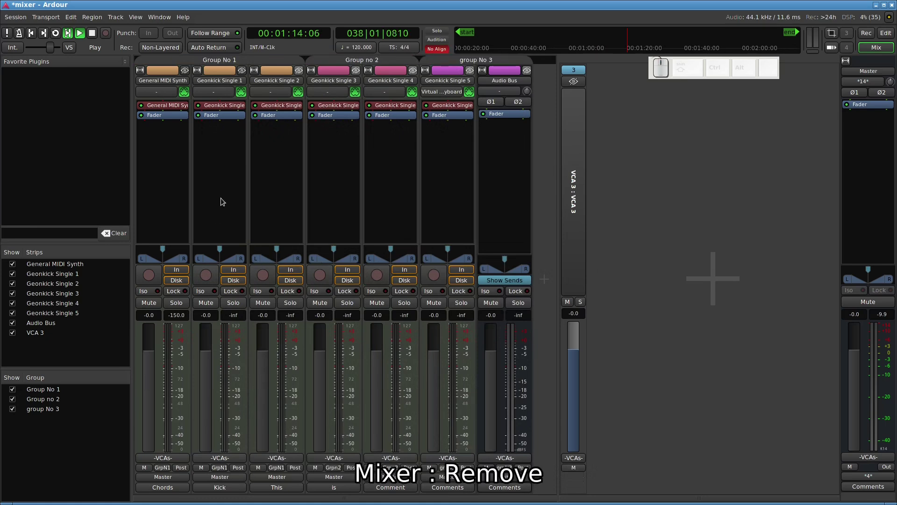
- Remove the Geonkick Single 2, 3, 4 and 5 tracks together from the session
left_click(279, 194)
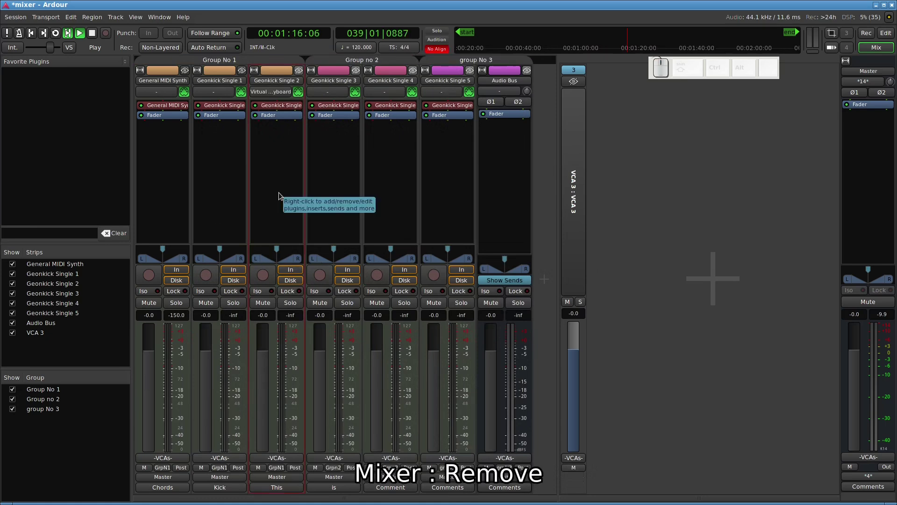
left_click(322, 196, "ctrl")
left_click(394, 190, "ctrl")
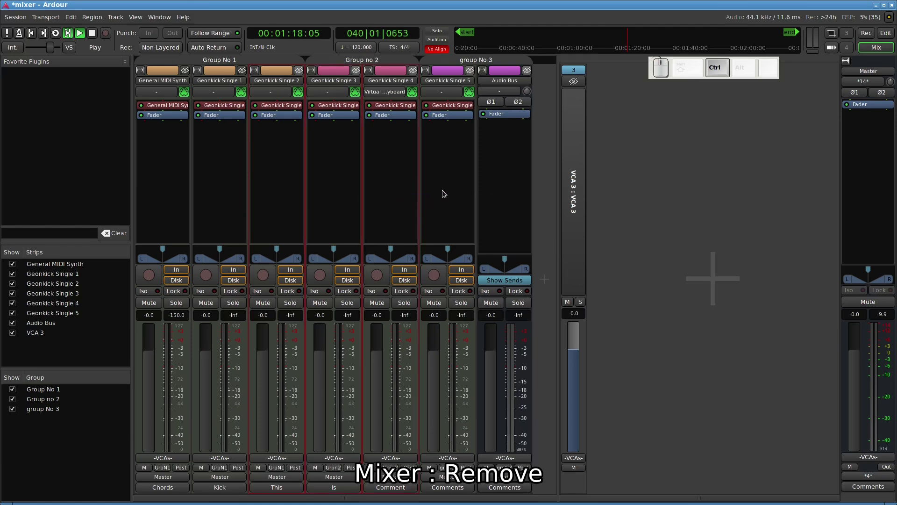
left_click(442, 189, "ctrl")
left_click(446, 75)
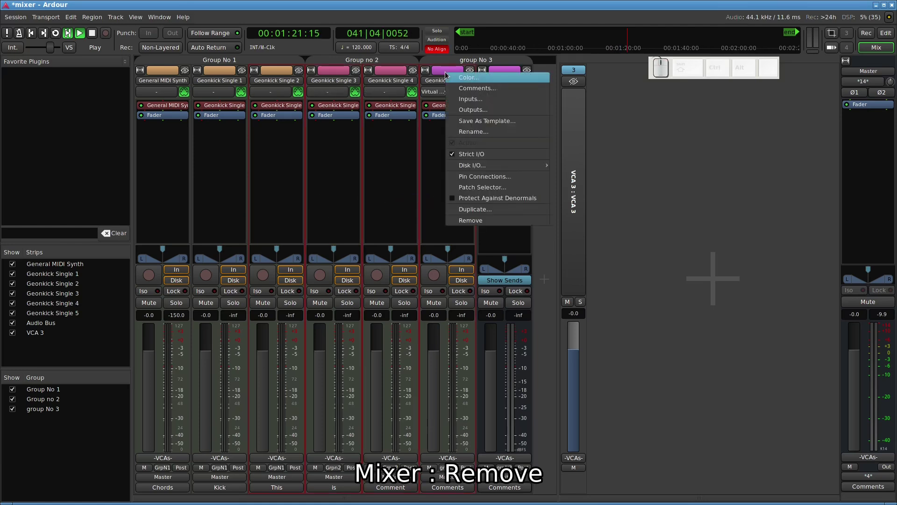
left_click(491, 221)
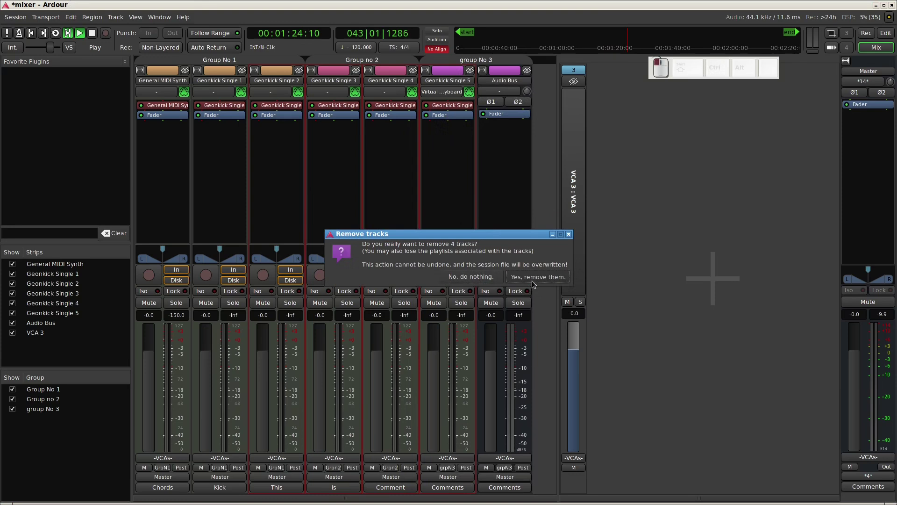
left_click(532, 279)
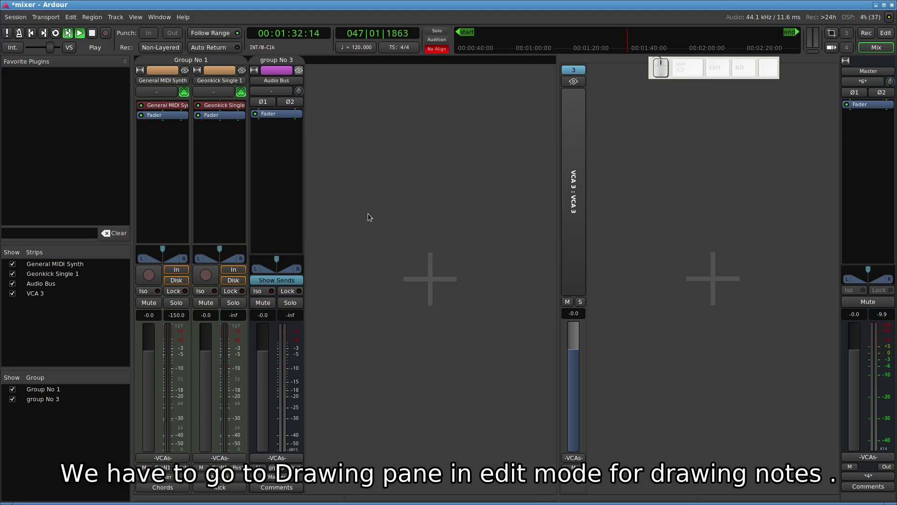
- In the editor, draw one-bar chords in the General MIDI Synth region: C4, E4, G4 in bar 1 and D4, F4, A4 in bar 2
key("space")
key("alt+e")
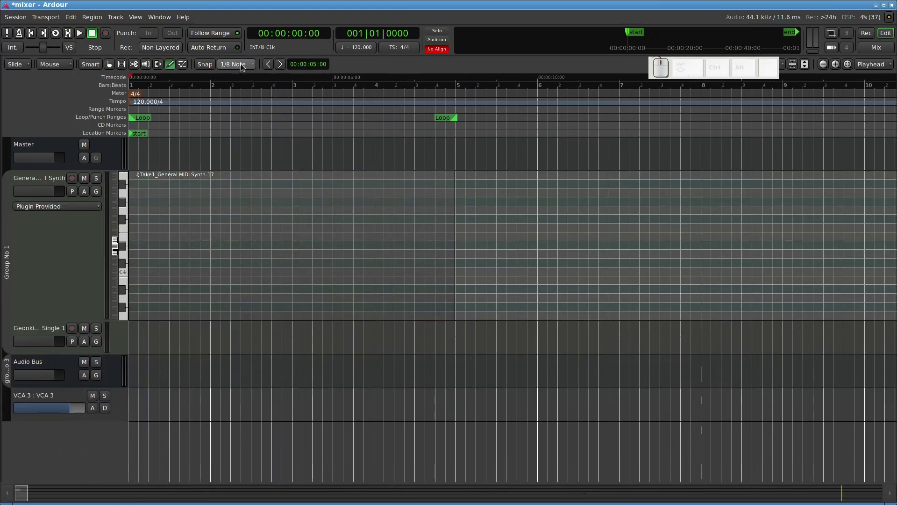
left_click(133, 289)
left_click(135, 271)
left_click(136, 237)
left_click(135, 210)
left_click(261, 254)
left_click(260, 227)
left_click(260, 192)
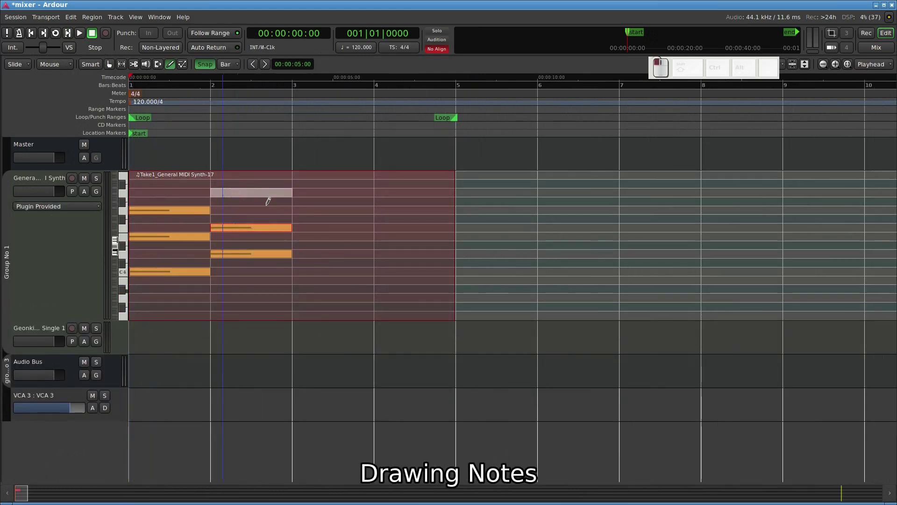
- Draw one-bar chords B3, E4, G4 in bar 3 and C4, F4, A4 in bar 4, and audition the loop
left_click(311, 237)
left_click(312, 281)
left_click(313, 209)
left_click(386, 272)
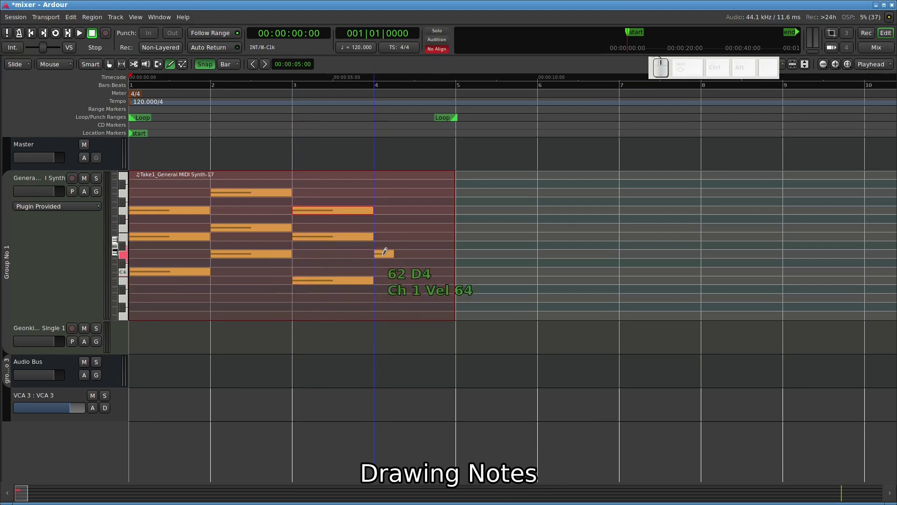
left_click(393, 227)
left_click(386, 189)
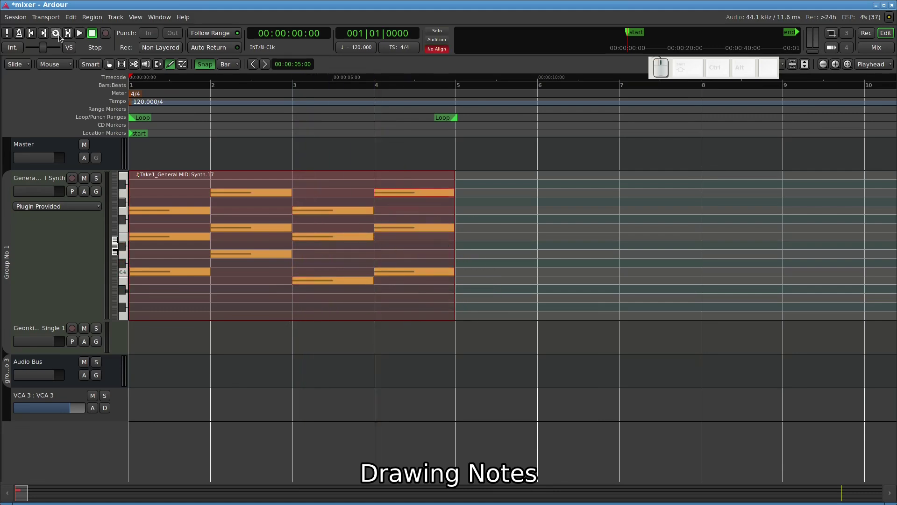
left_click(56, 34)
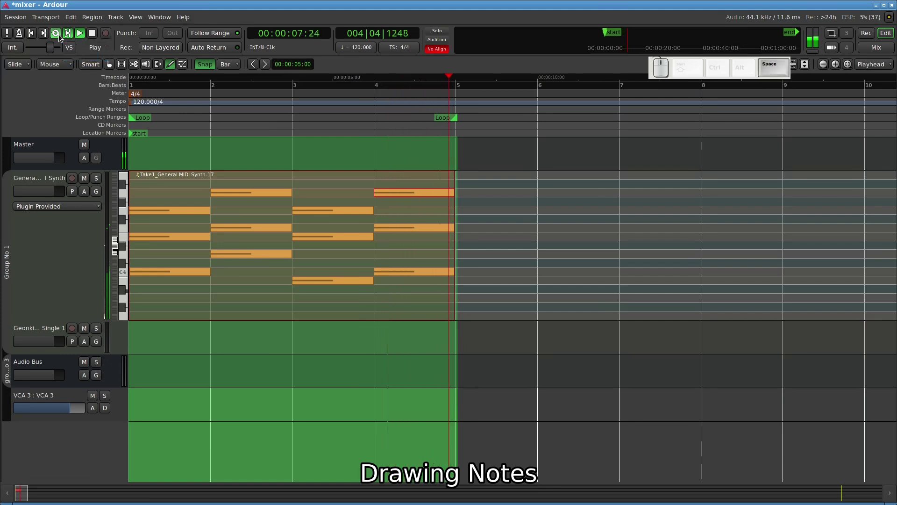
key("space")
- Create a four-bar MIDI region on the Geonkick Single 1 track and draw a quarter note on the first beat of each bar
left_click_drag(133, 330, 416, 357)
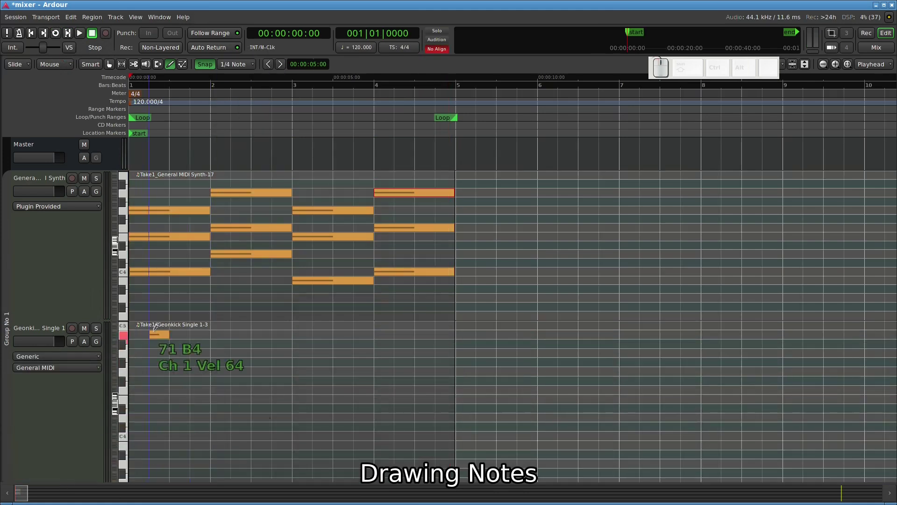
left_click(138, 417)
left_click(220, 417)
left_click(303, 418)
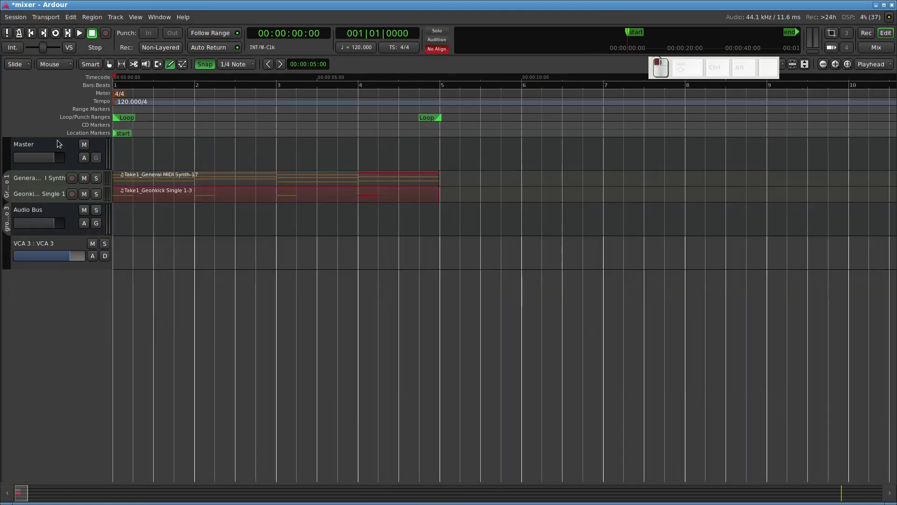
- Load the Kick1 preset in the Geonkick plugin of the Geonkick Single 1 strip and audition the loop in the mixer
key("alt+m")
double_click(219, 105)
left_click(486, 144)
left_click(230, 306)
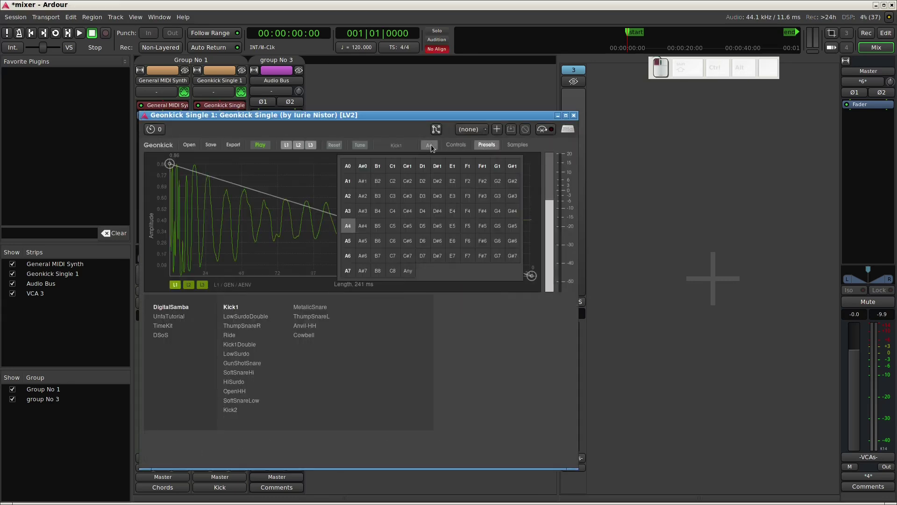
left_click(574, 116)
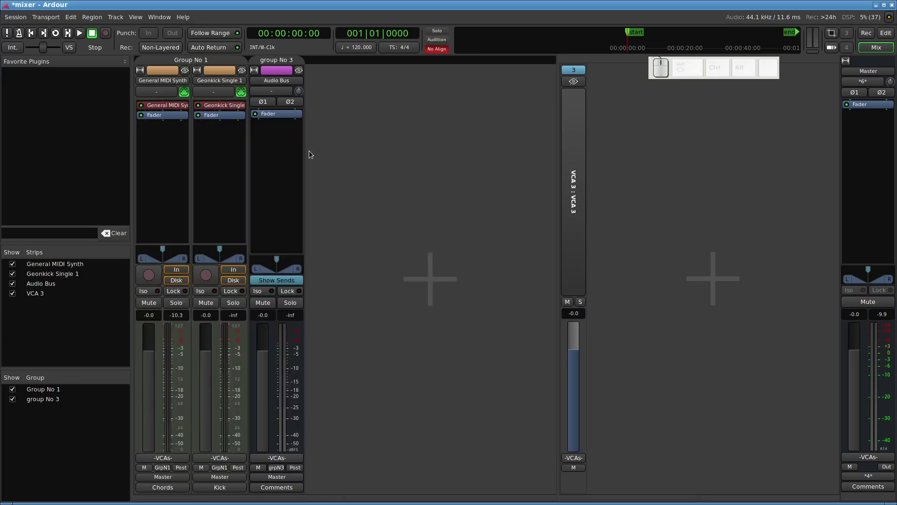
left_click(57, 34)
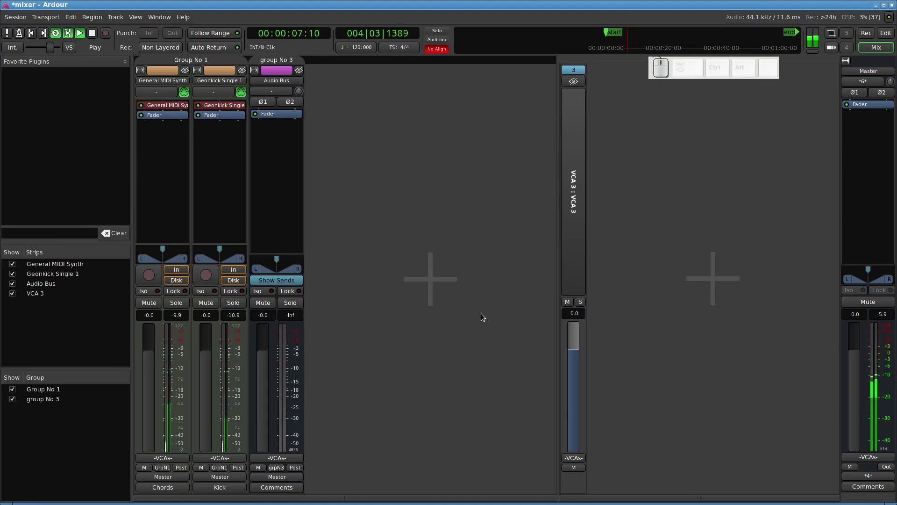
key("space")
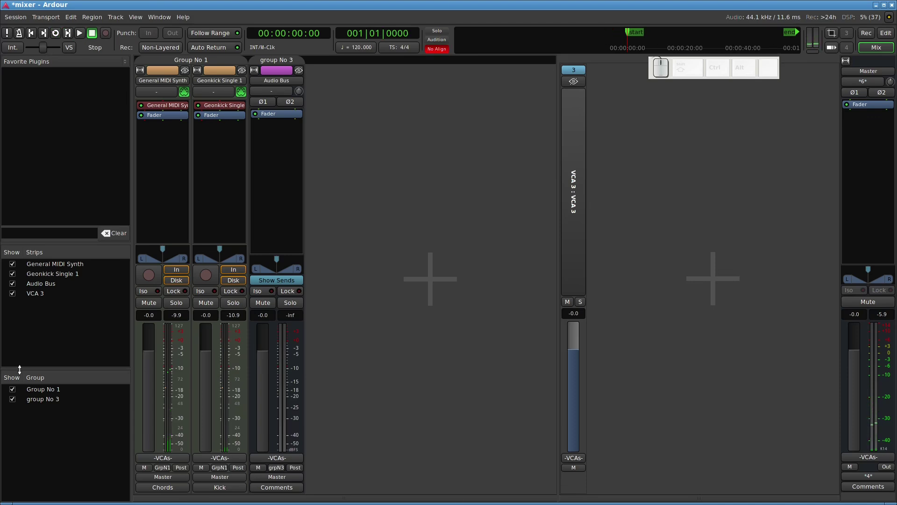
- Route the outputs of the General MIDI Synth and Geonkick Single 1 strips to the Audio Bus and audition the session
left_click(165, 478)
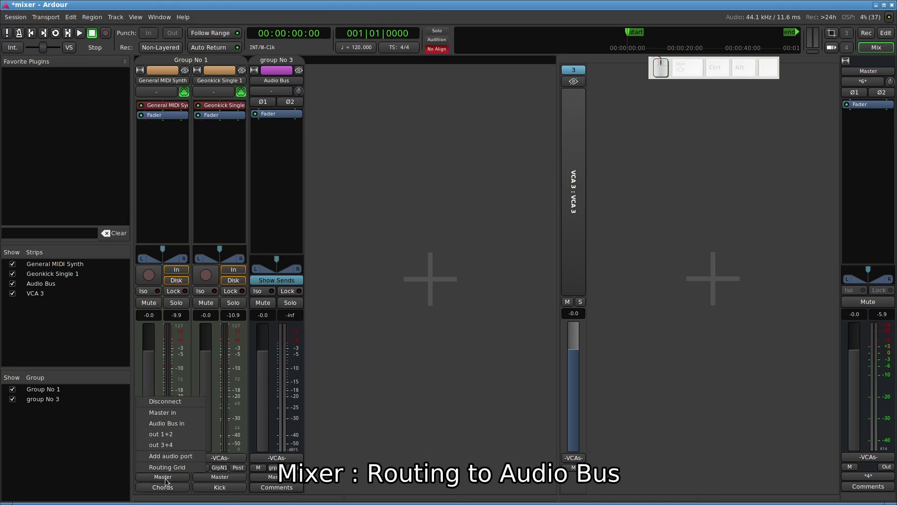
left_click(187, 423)
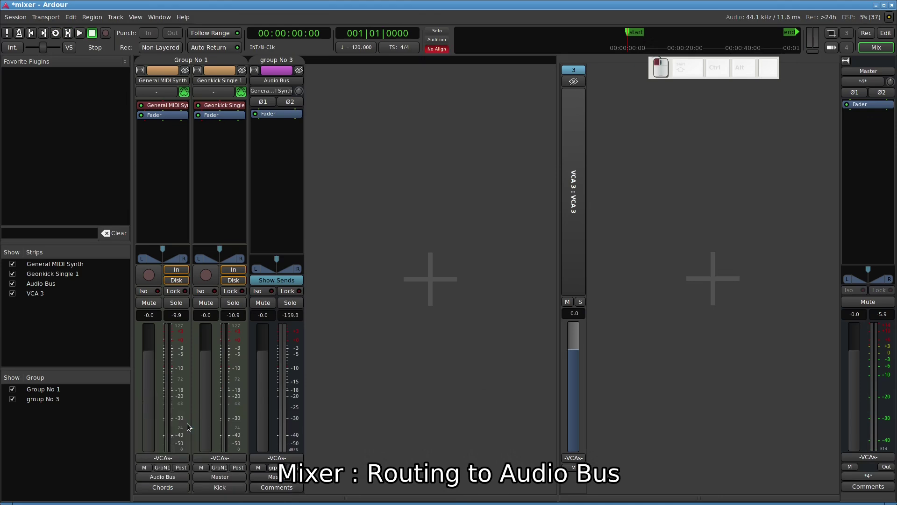
left_click(214, 477)
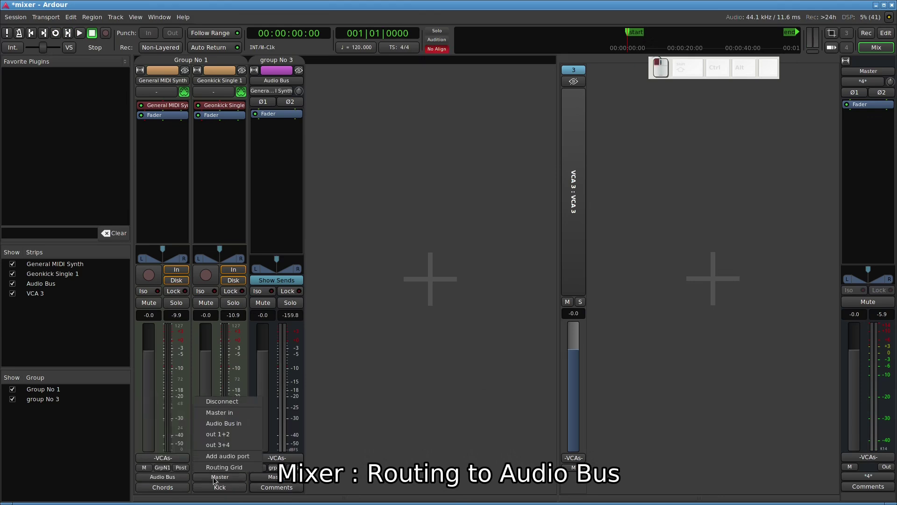
left_click(239, 422)
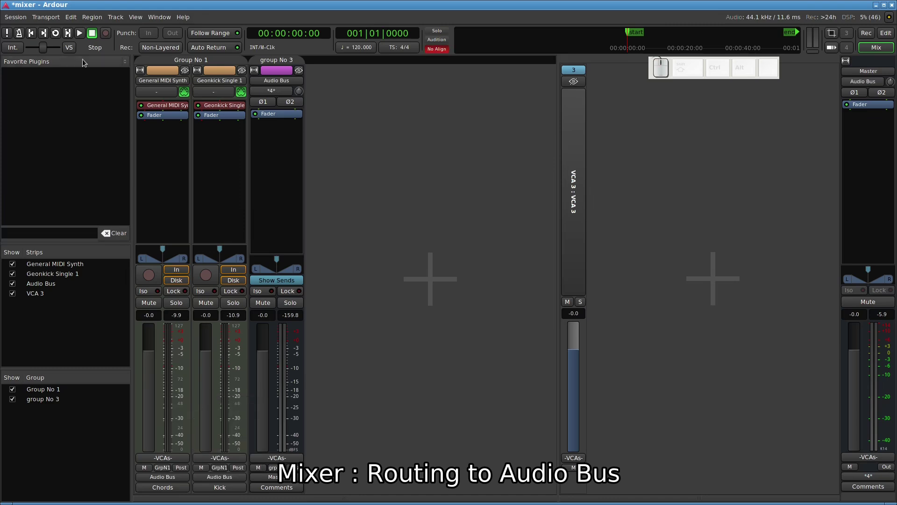
left_click(79, 33)
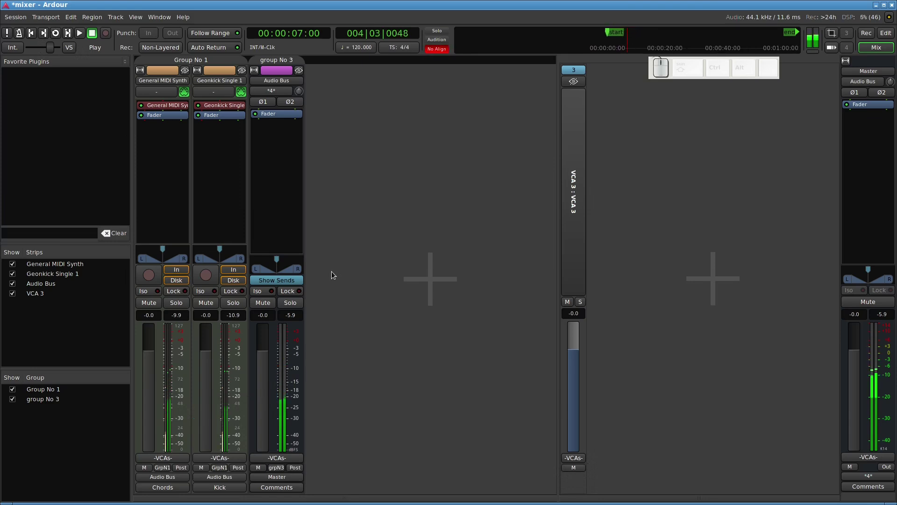
key("space")
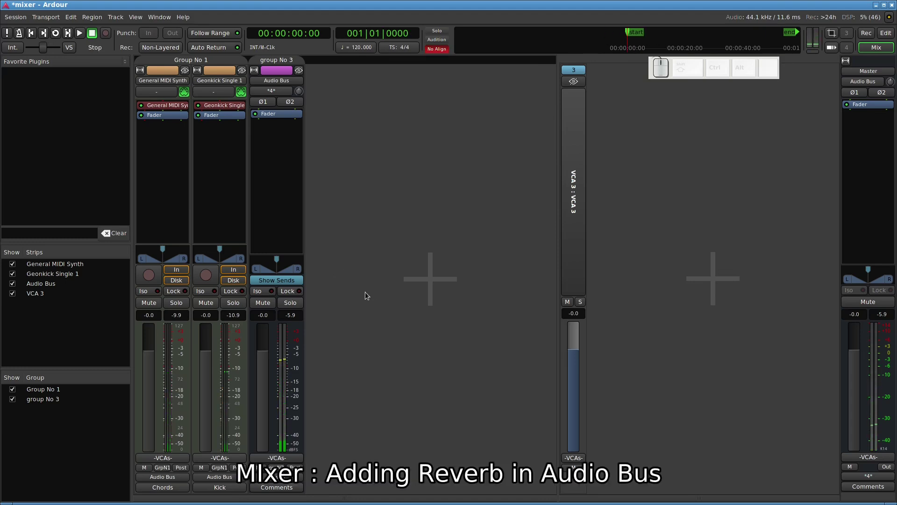
- Insert the LV2 Dragonfly Room Reverb on the Audio Bus, mark it as a favorite, and place it before the fader
right_click(264, 131)
mouse_move(265, 133)
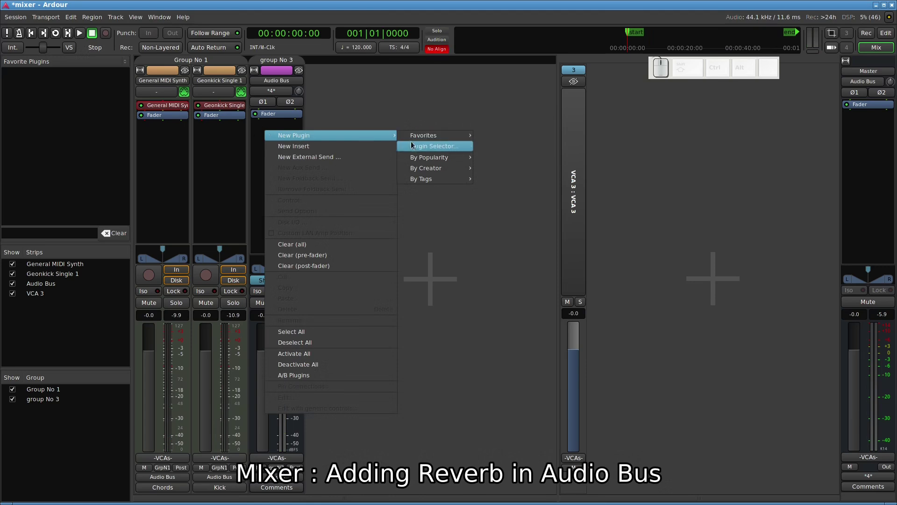
left_click(434, 146)
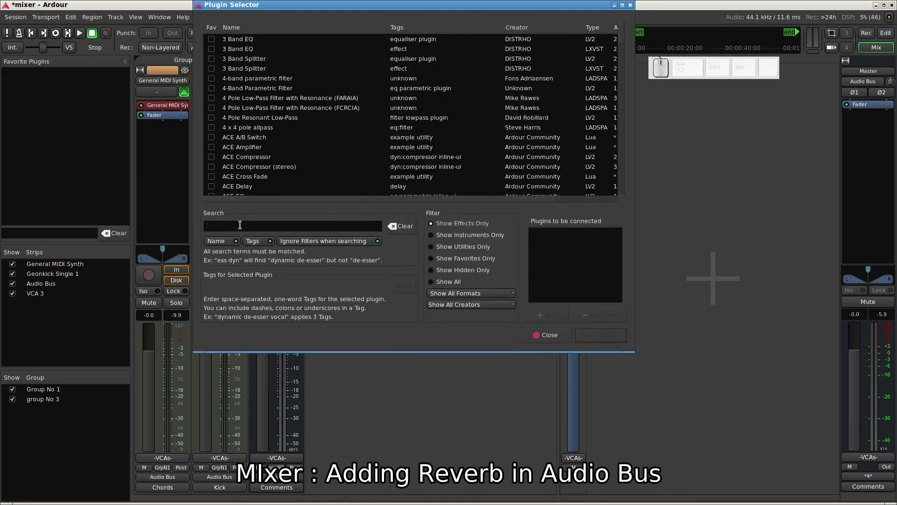
type("dra")
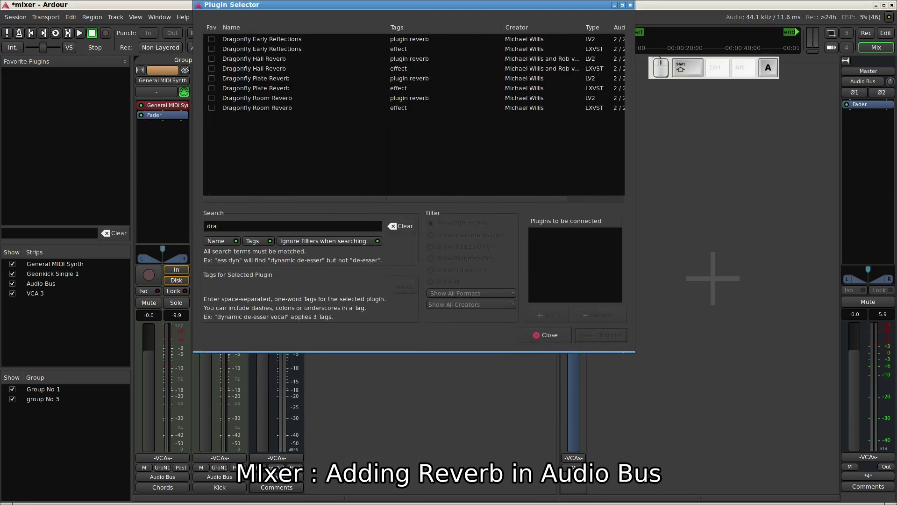
left_click(211, 98)
left_click(545, 316)
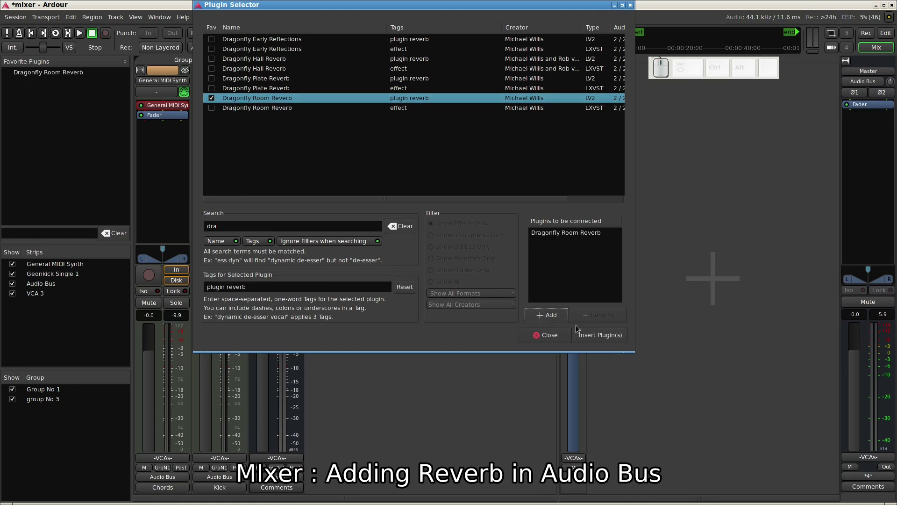
left_click(601, 335)
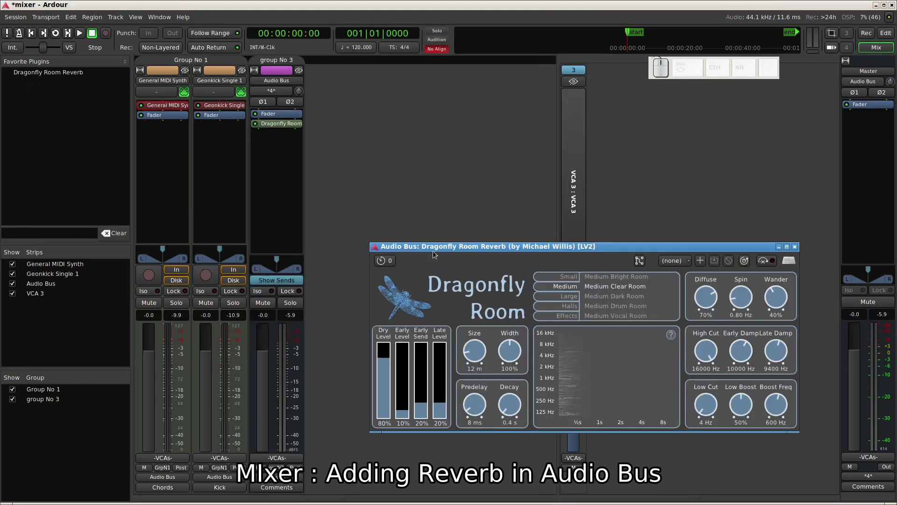
left_click(281, 116)
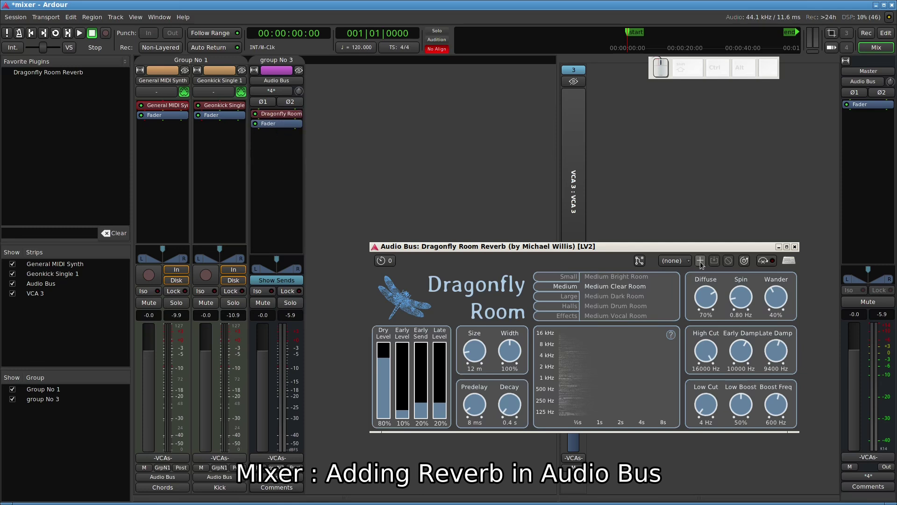
- Choose a Halls preset in the Dragonfly Room Reverb, close its window, and audition the loop
left_click(567, 305)
left_click(594, 297)
left_click(795, 247)
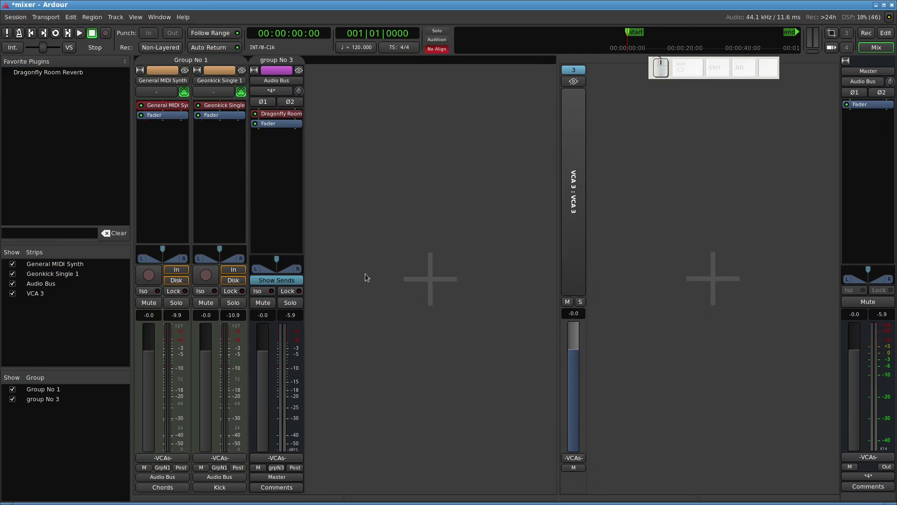
left_click(55, 33)
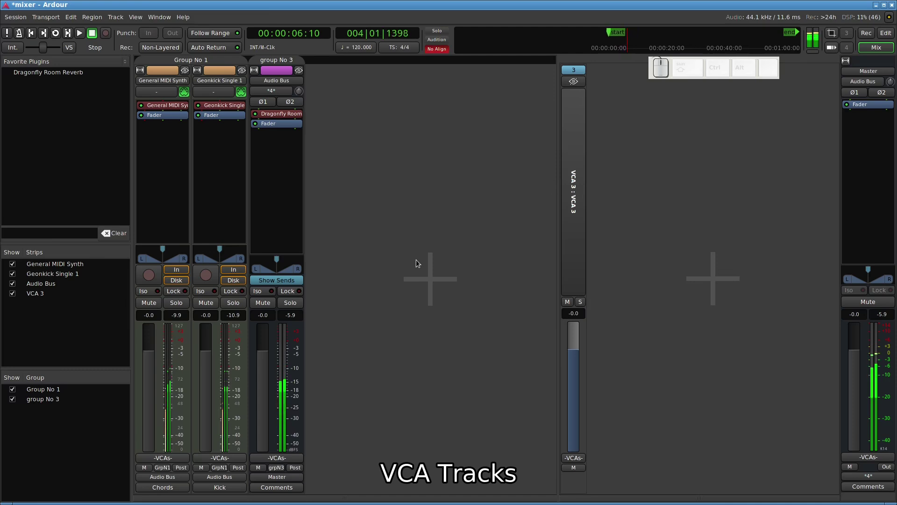
key("space")
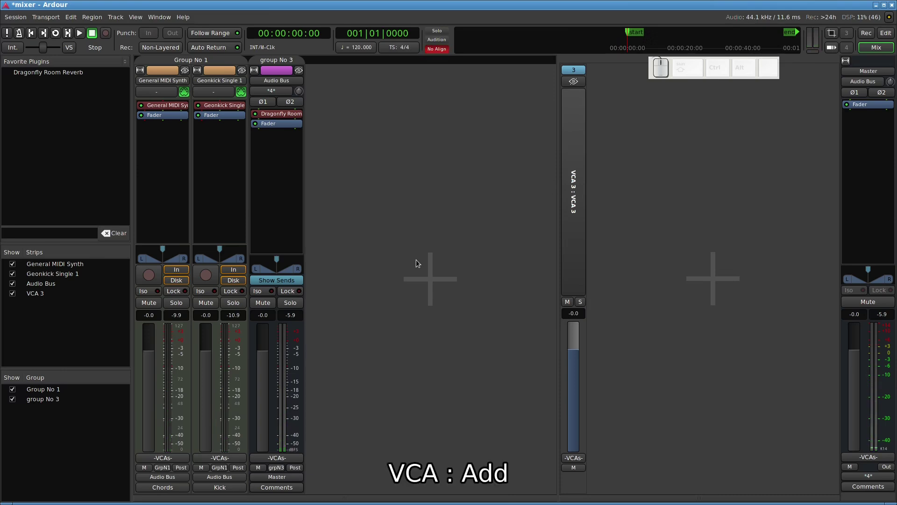
- Add one VCA master to the mixer with the default name pattern
double_click(467, 188)
left_click(332, 146)
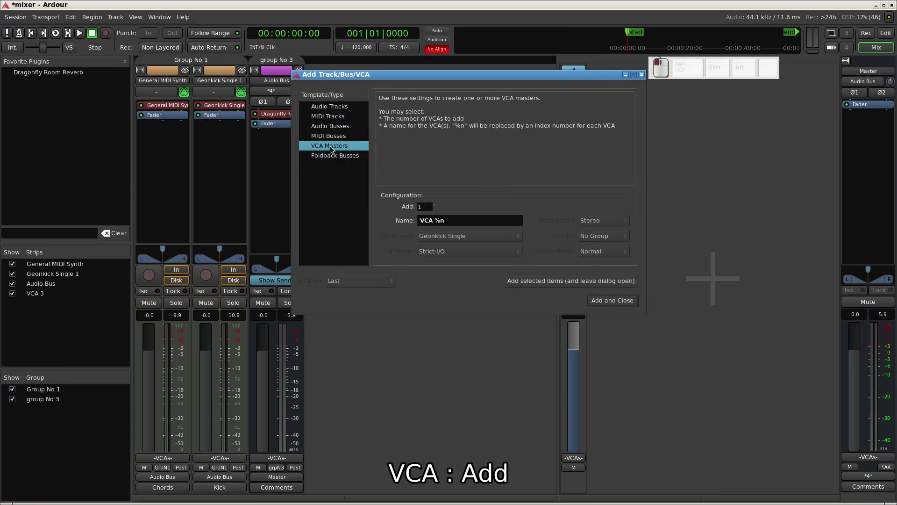
left_click(602, 302)
- Rename VCA 3 as Chords and VCA 4 as Kick
left_click(577, 221)
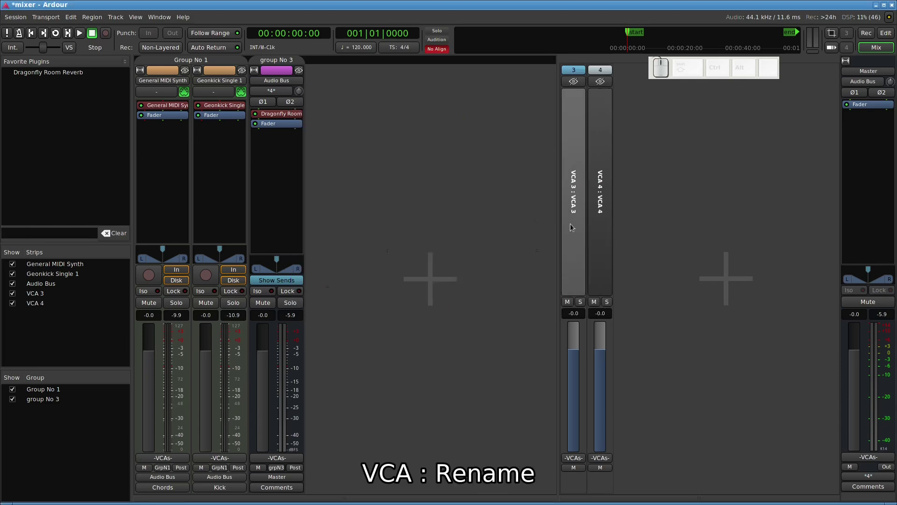
right_click(577, 221)
left_click(608, 222)
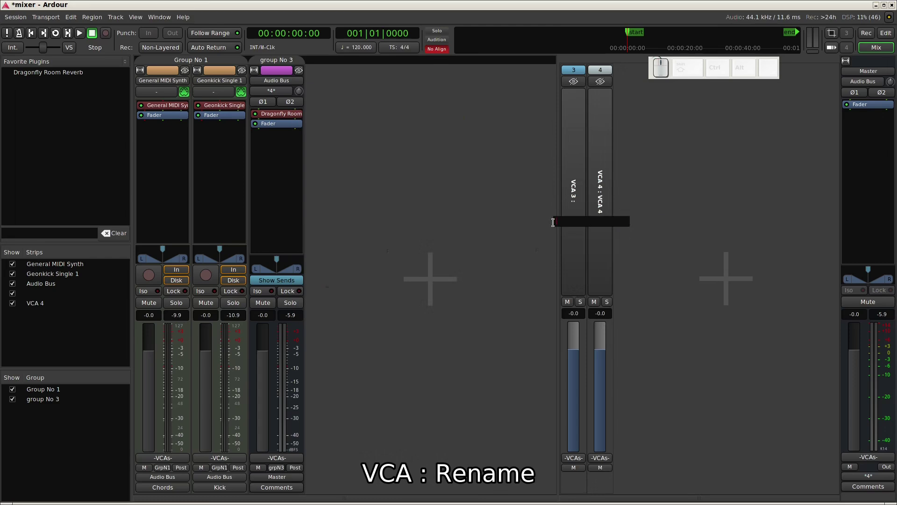
type("Chords")
key("Return")
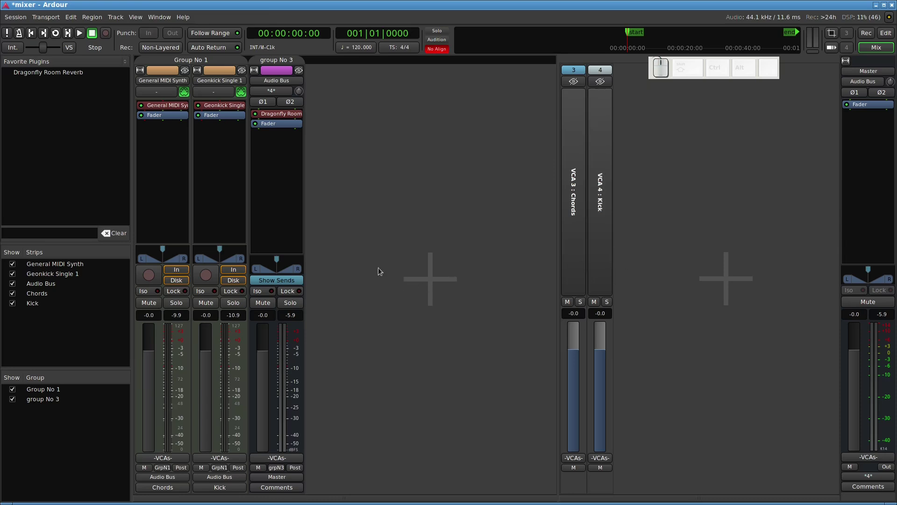
- Assign the Geonkick Single 1 strip to the Kick VCA and the General MIDI Synth strip to the Chords VCA
left_click(222, 459)
left_click(240, 472)
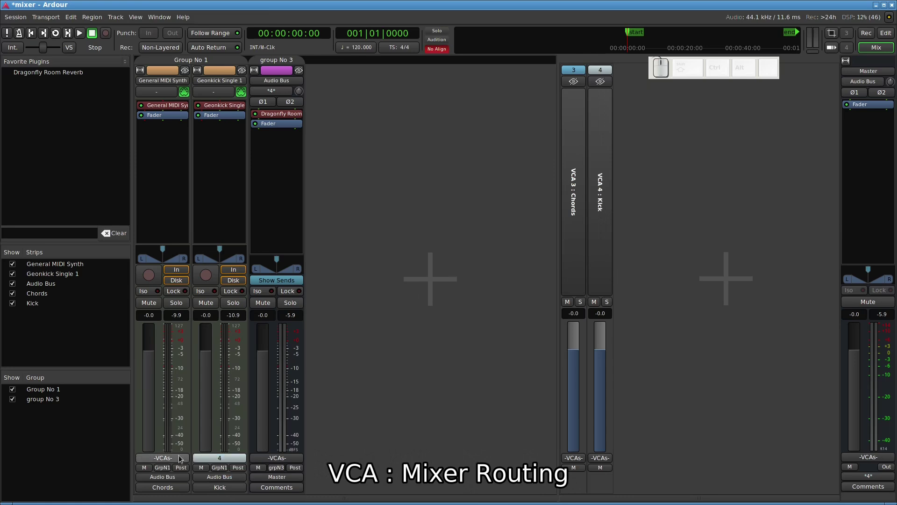
left_click(171, 463)
left_click(187, 466)
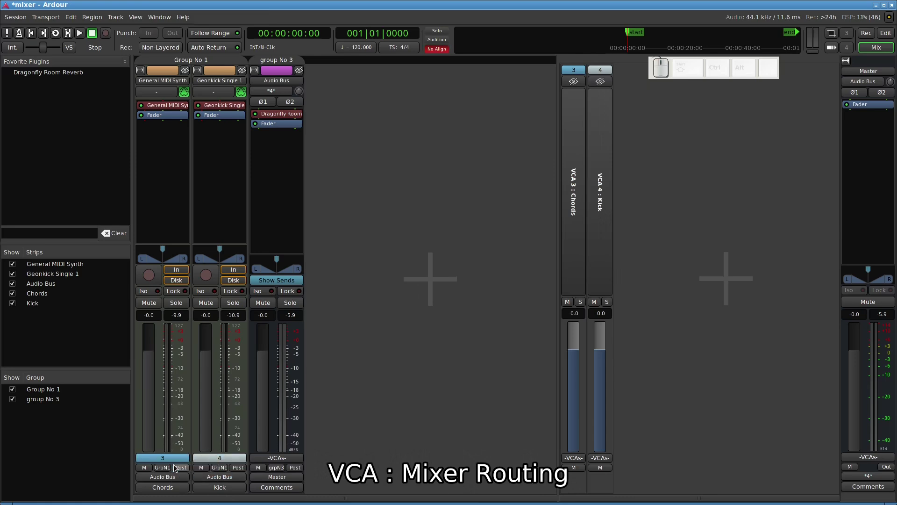
- Lower the General MIDI Synth fader to about -12.3 dB and adjust the Geonkick Single 1 fader to about 0.1 dB
left_click(208, 362)
left_click_drag(208, 374, 206, 359)
left_click_drag(149, 362, 148, 400)
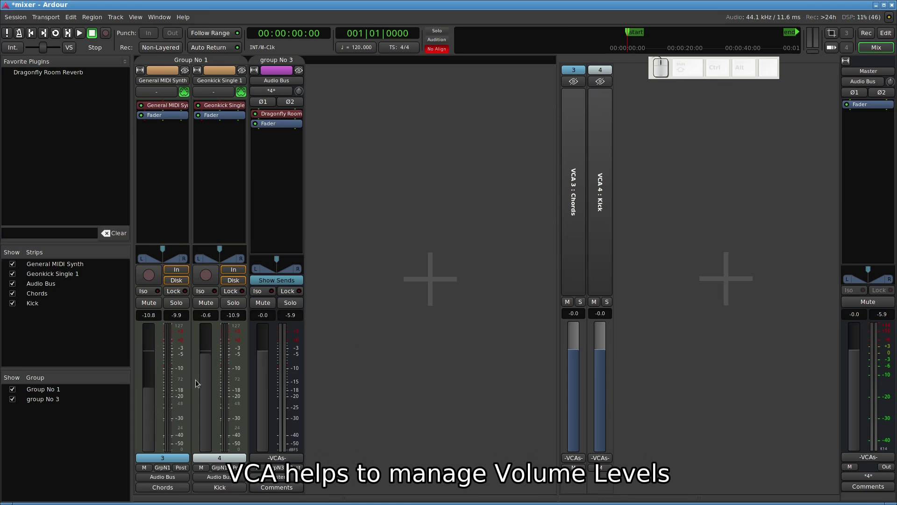
left_click(150, 411)
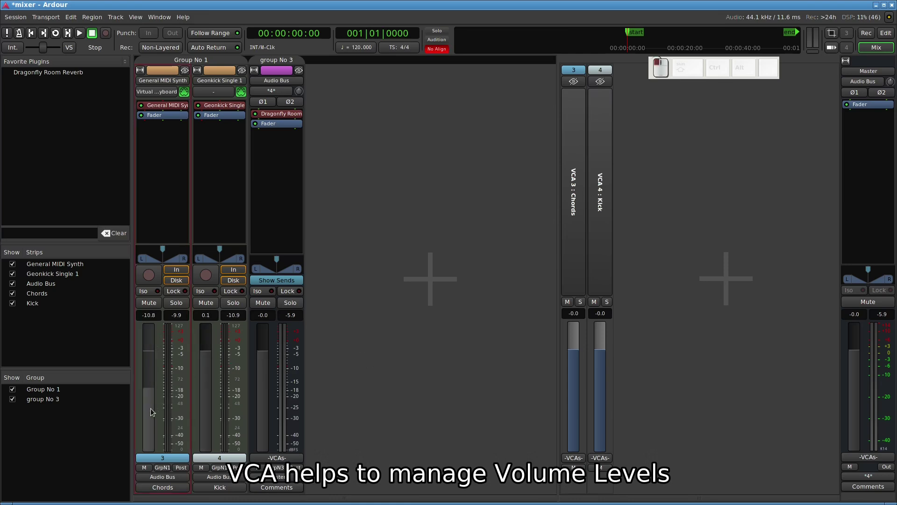
- During loop playback, sweep the Chords and Kick VCA faders down and back to about -0.1 dB and 0 dB
left_click(53, 34)
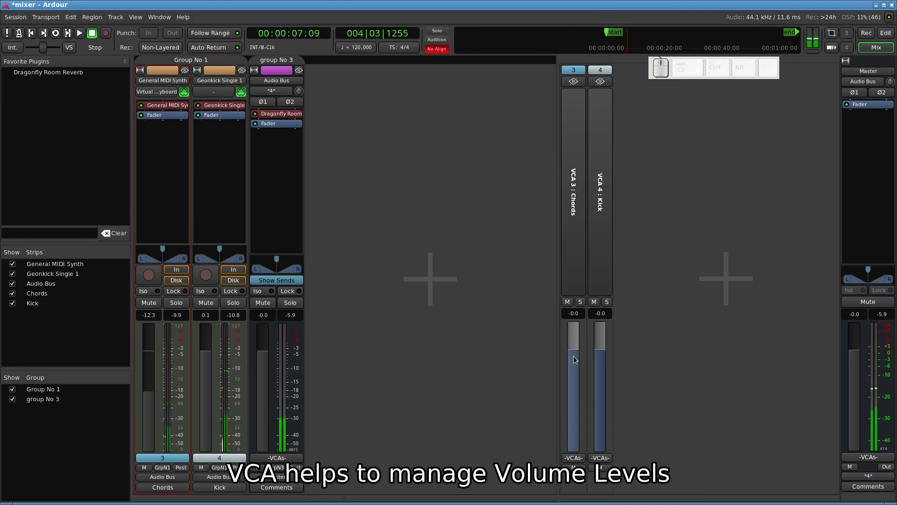
left_click_drag(573, 365, 602, 420)
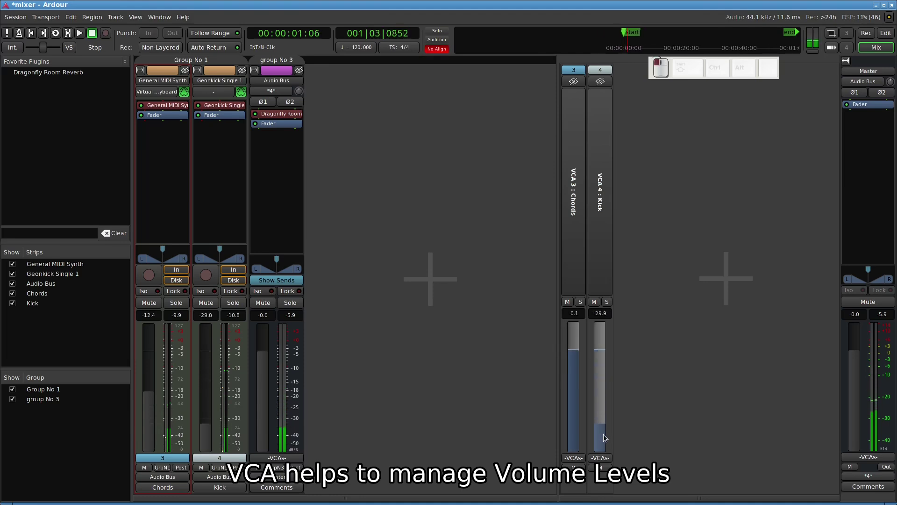
left_click_drag(604, 425, 592, 360)
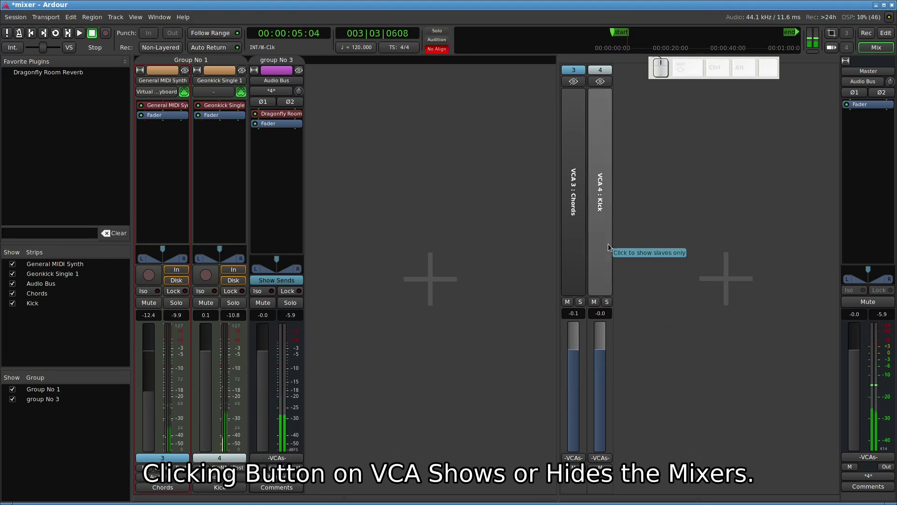
key("space")
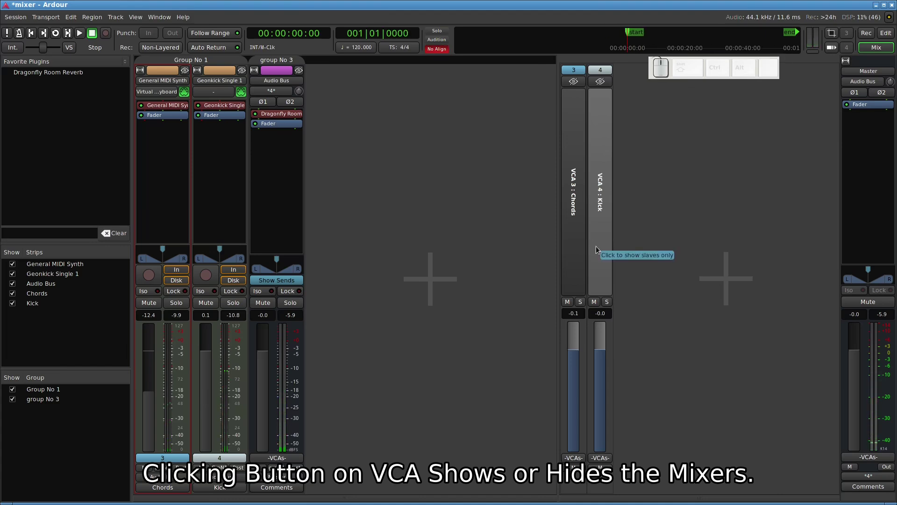
- Toggle the slaves-only view of the Kick and Chords VCAs on and off to check which strips each controls
left_click(596, 247)
left_click(596, 247)
left_click(573, 240)
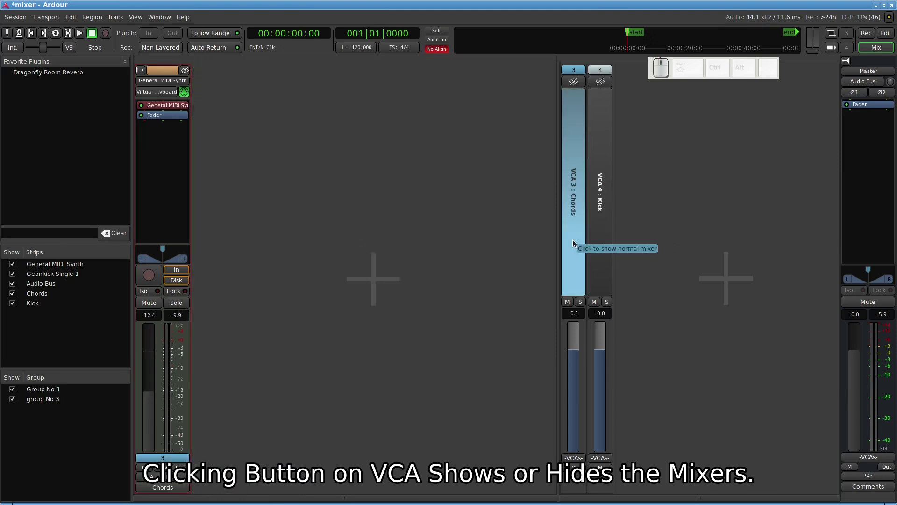
left_click(573, 239)
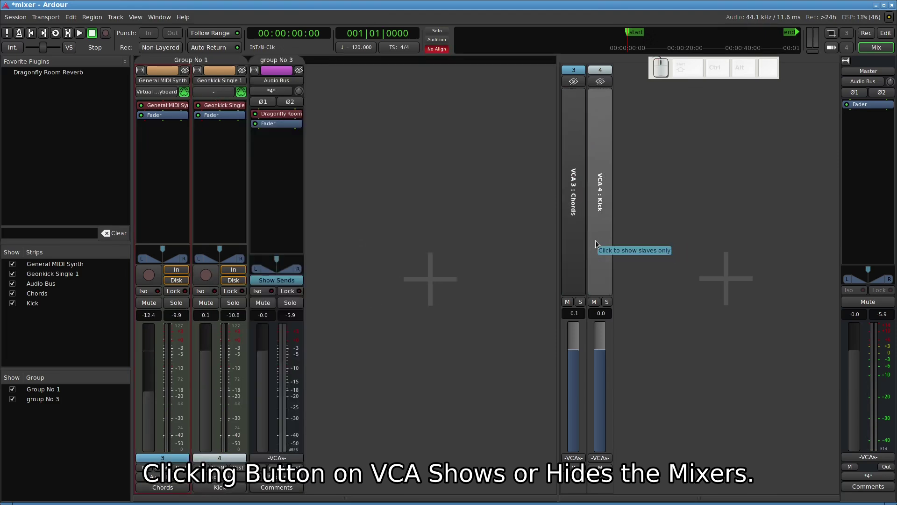
left_click(595, 240)
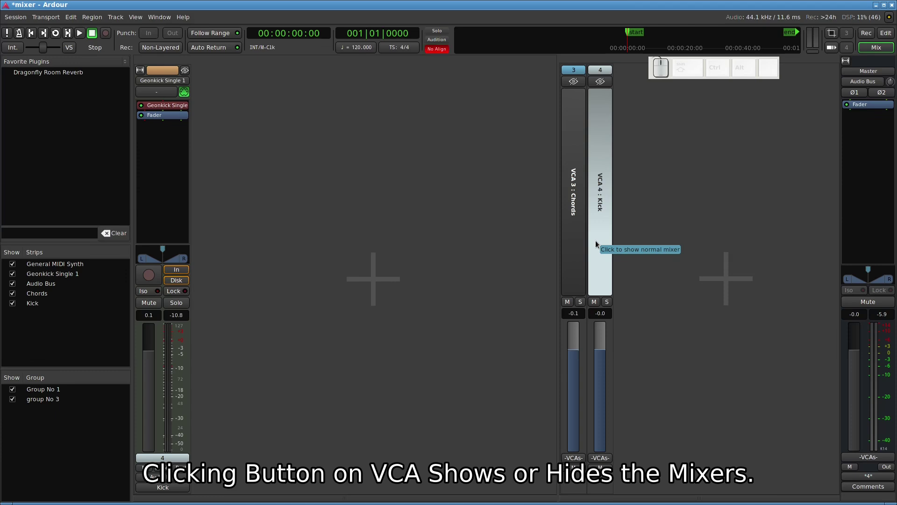
left_click(596, 240)
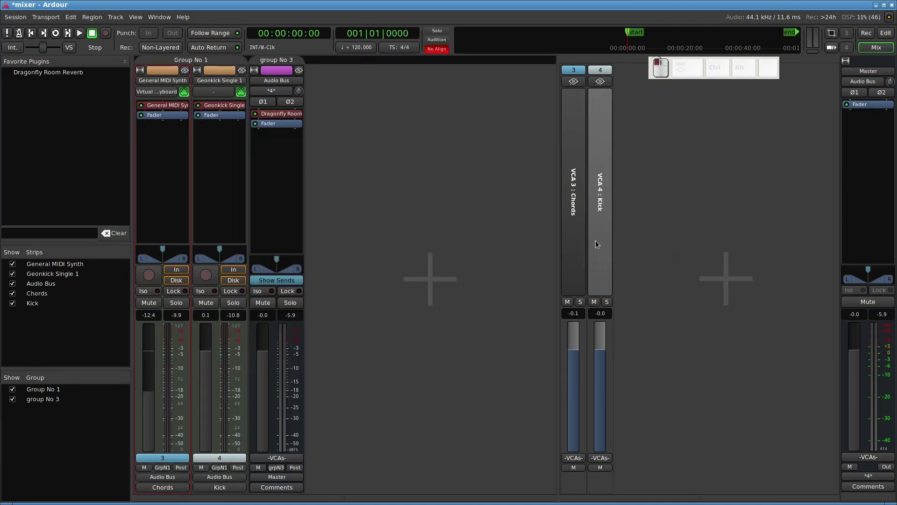
- Unassign all VCAs from the Geonkick Single 1 and General MIDI Synth strips
left_click(227, 459)
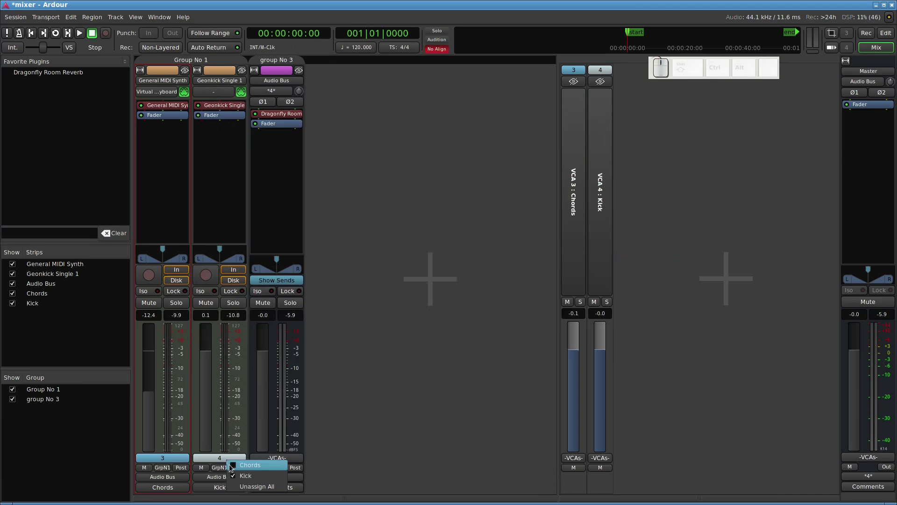
left_click(257, 486)
left_click(178, 459)
left_click(199, 486)
- Assign the Audio Bus to the Chords VCA and check the routing by toggling that VCA's slaves-only view
left_click(278, 458)
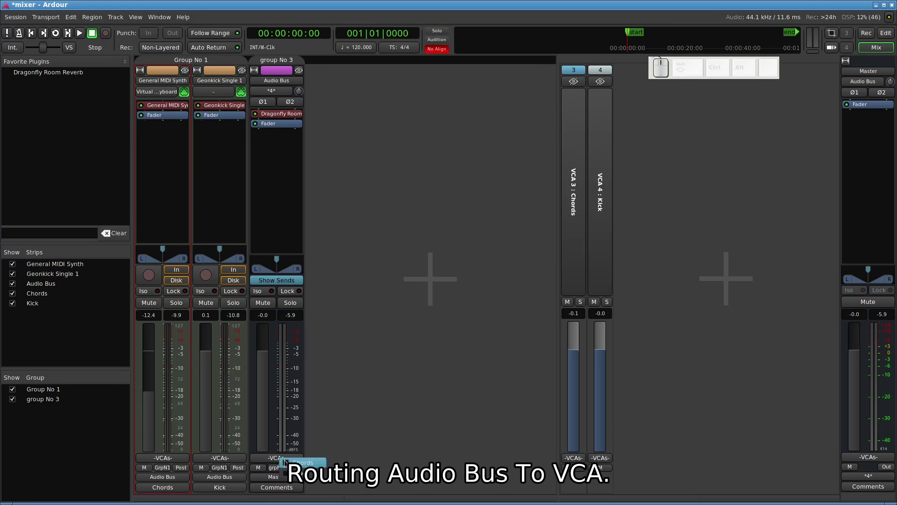
left_click(286, 462)
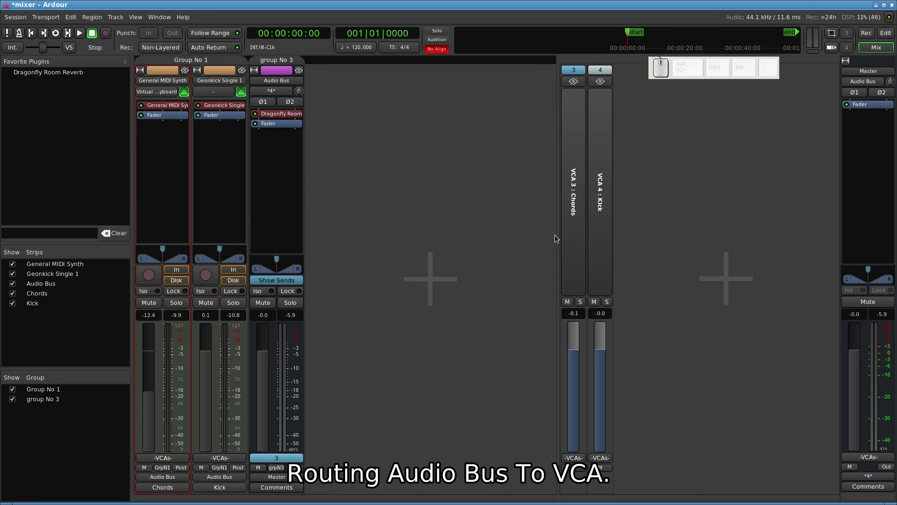
left_click(578, 215)
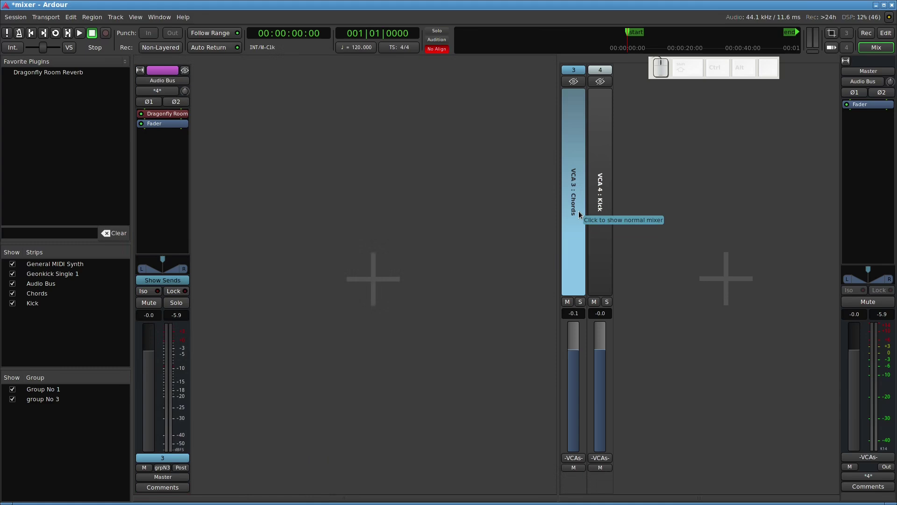
left_click(579, 214)
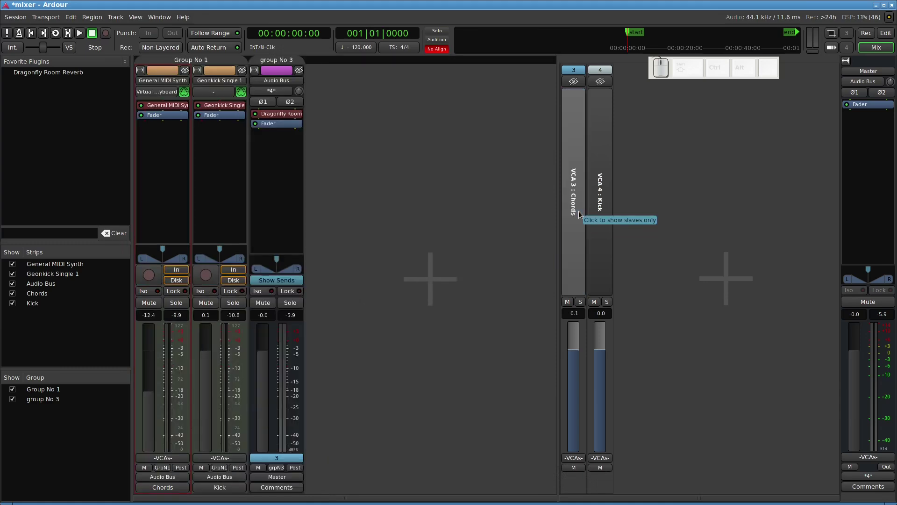
left_click(579, 214)
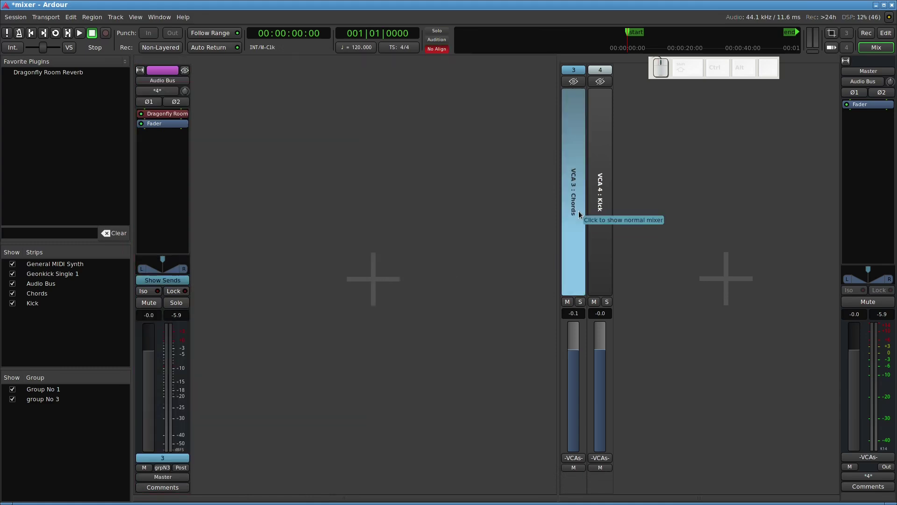
left_click(578, 214)
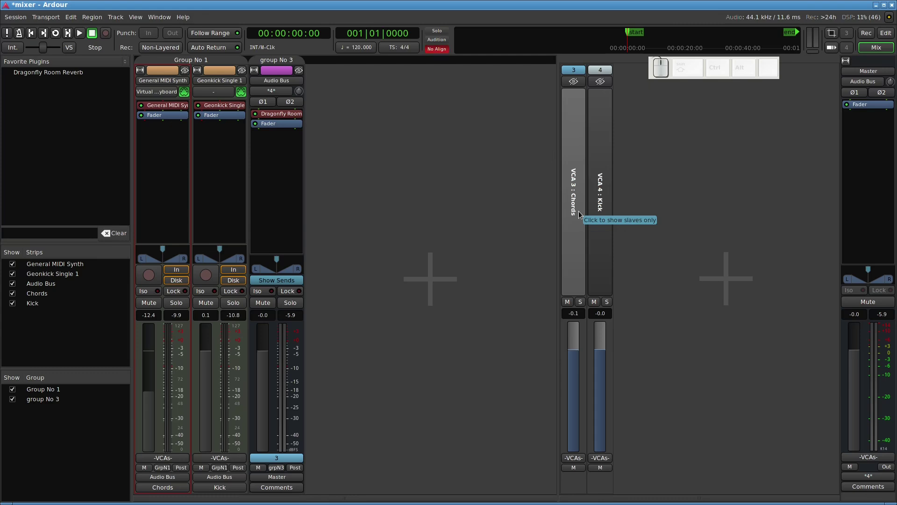
- Lower the Audio Bus fader to about -6.3 dB and adjust the Chords VCA fader to about 0.1 dB during loop playback
left_click_drag(264, 366, 265, 389)
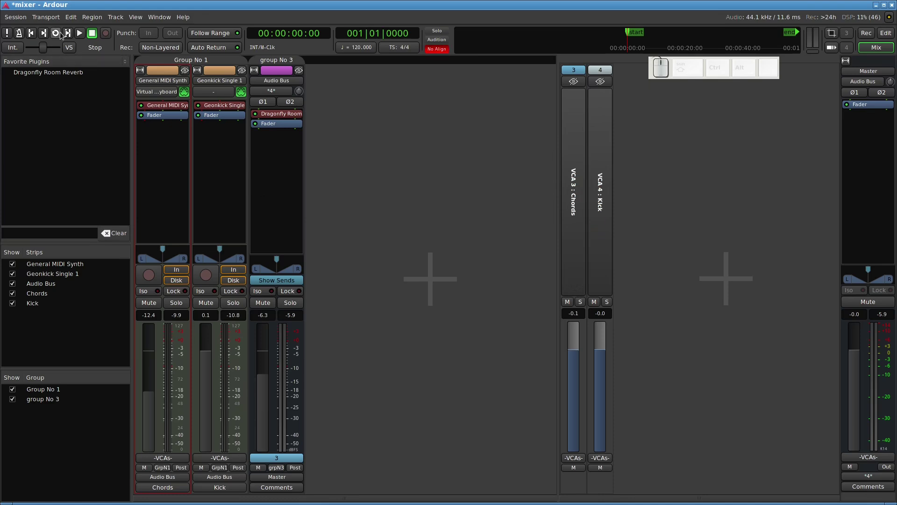
left_click(56, 33)
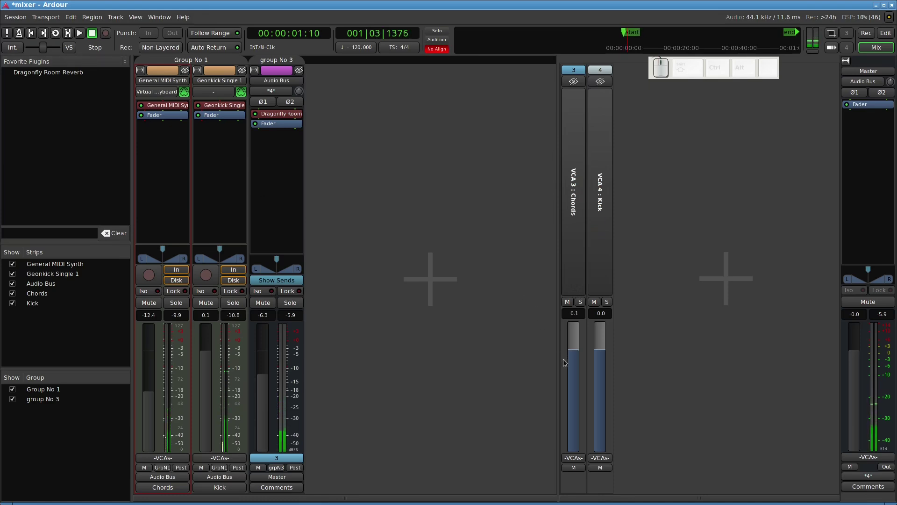
mouse_move(575, 362)
left_mouse_down()
mouse_move(573, 423)
mouse_move(565, 366)
mouse_move(564, 418)
mouse_move(565, 361)
left_mouse_up()
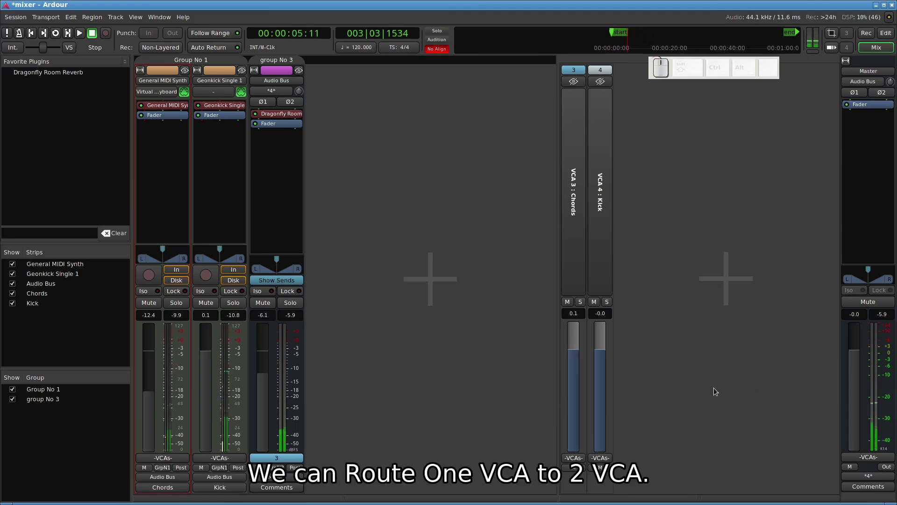
- Assign the Chords VCA to the Kick VCA and lower the Chords VCA fader to about -10.8 dB
key("space")
left_click_drag(612, 279, 586, 462)
left_click_drag(572, 377, 573, 416)
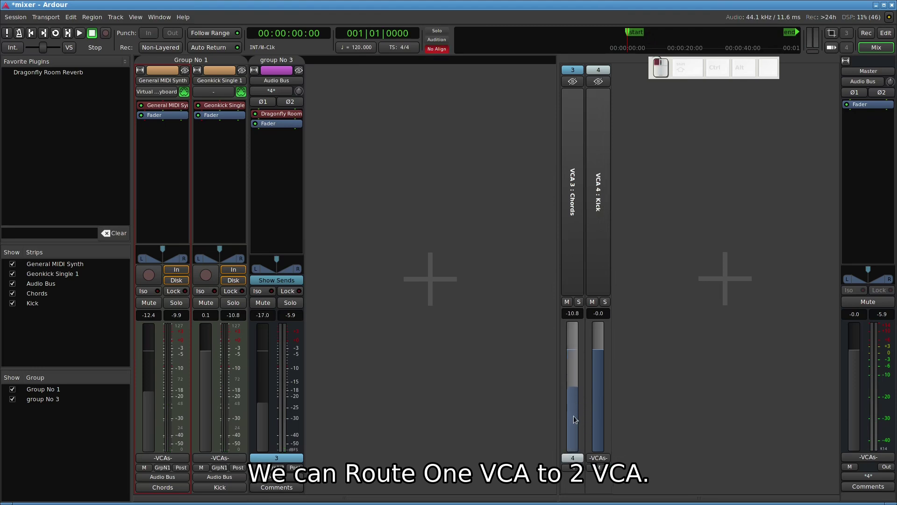
- During loop playback, raise the Kick VCA fader to about 6 dB and bring it back to about 0.1 dB
left_click(56, 33)
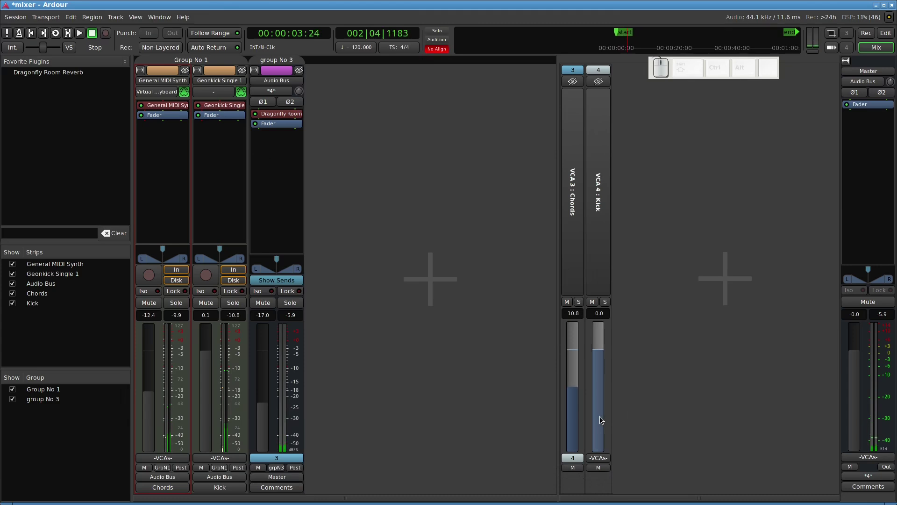
left_click_drag(600, 416, 600, 376)
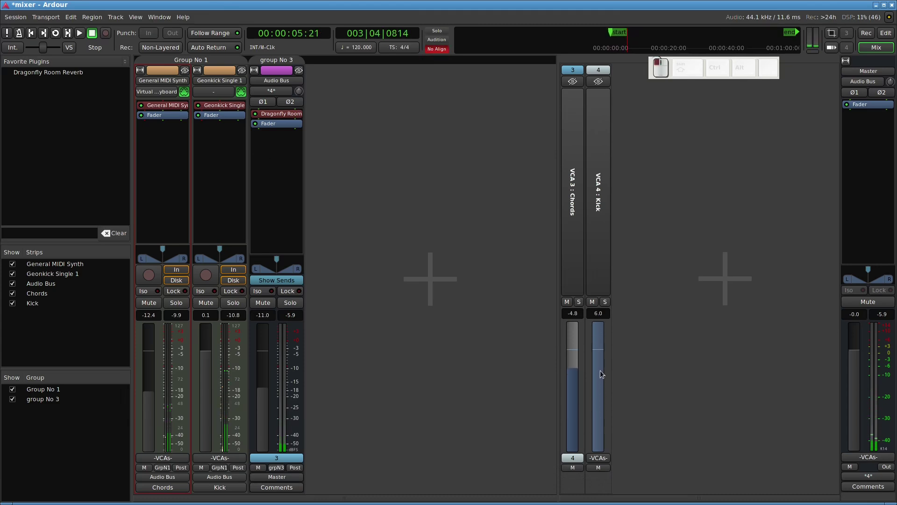
key("Home")
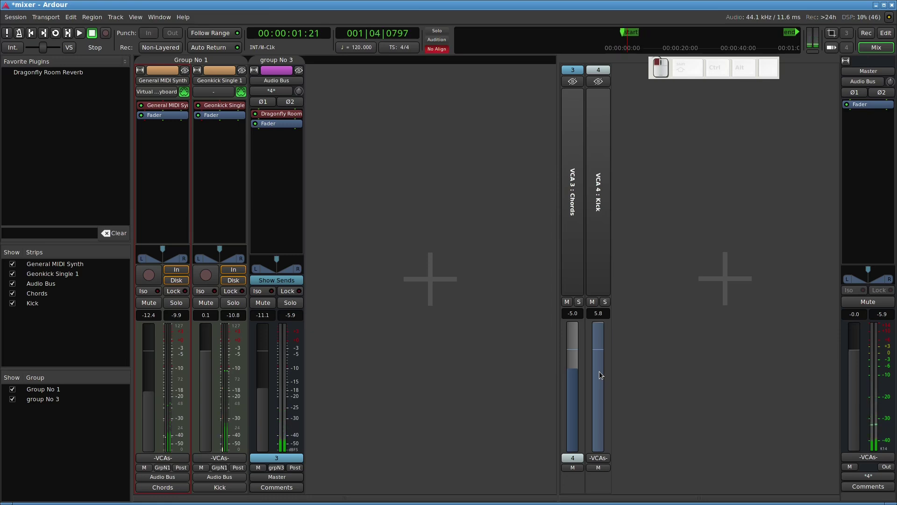
left_click_drag(599, 371, 601, 399)
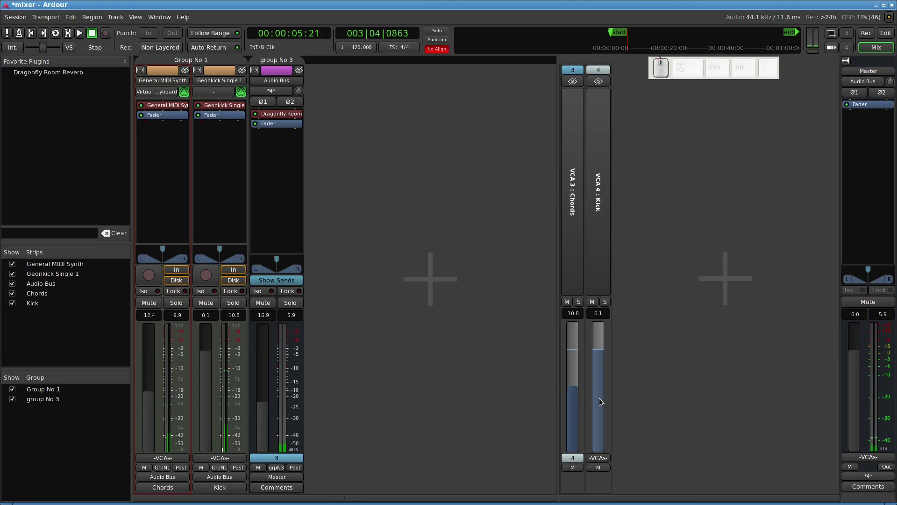
key("Home")
key("space")
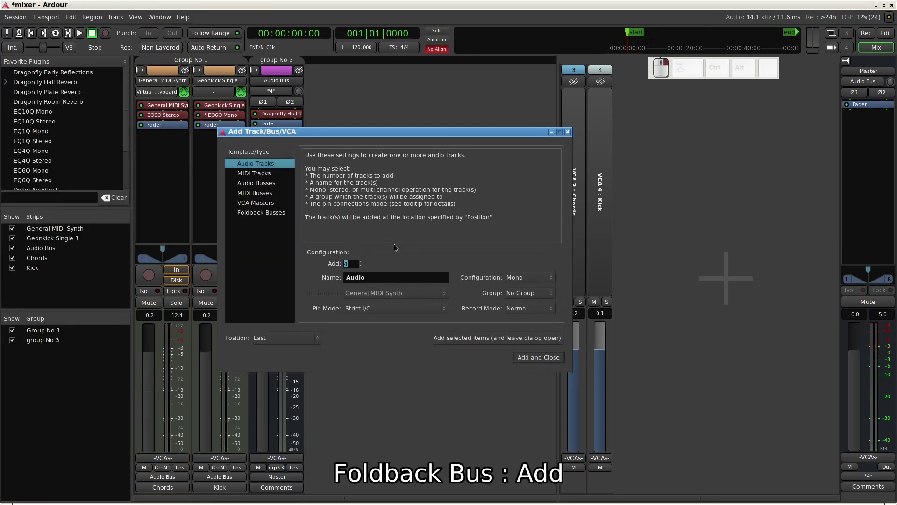
- Add four stereo foldback busses named Foldback
double_click(394, 243)
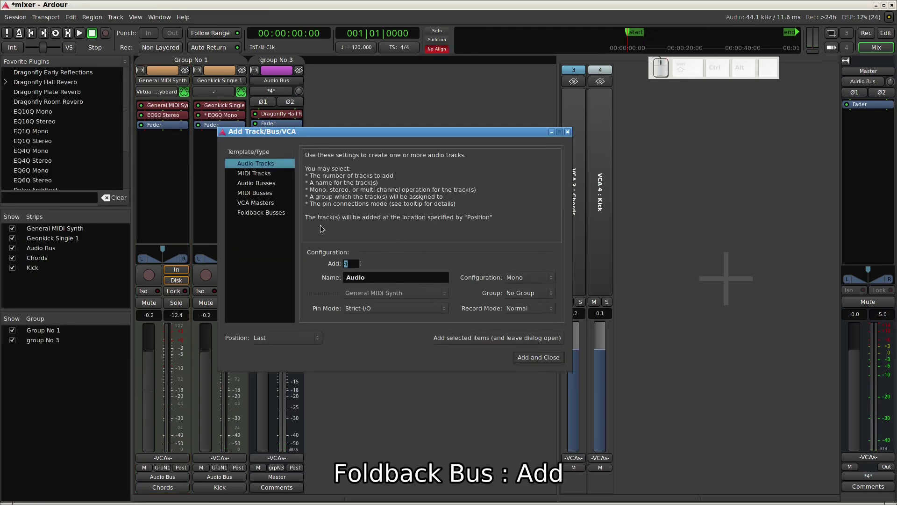
left_click(272, 214)
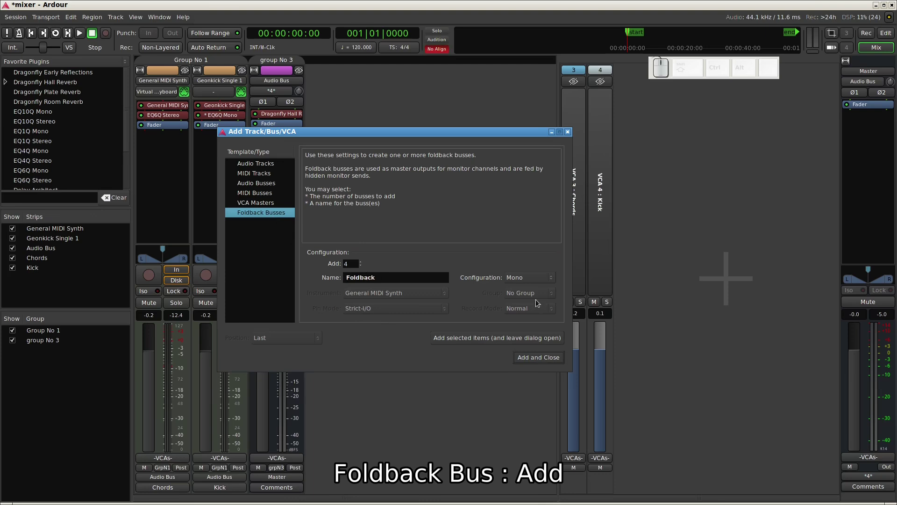
left_click(516, 281)
left_click(519, 295)
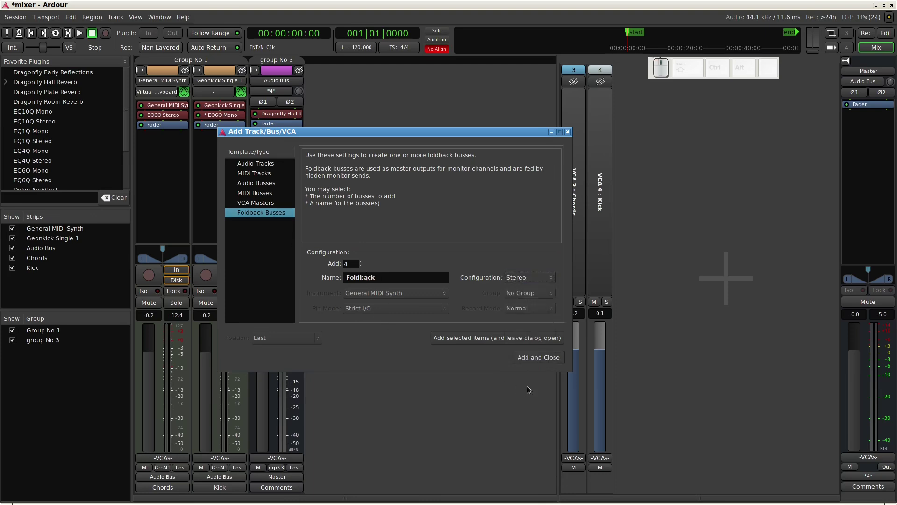
left_click(539, 358)
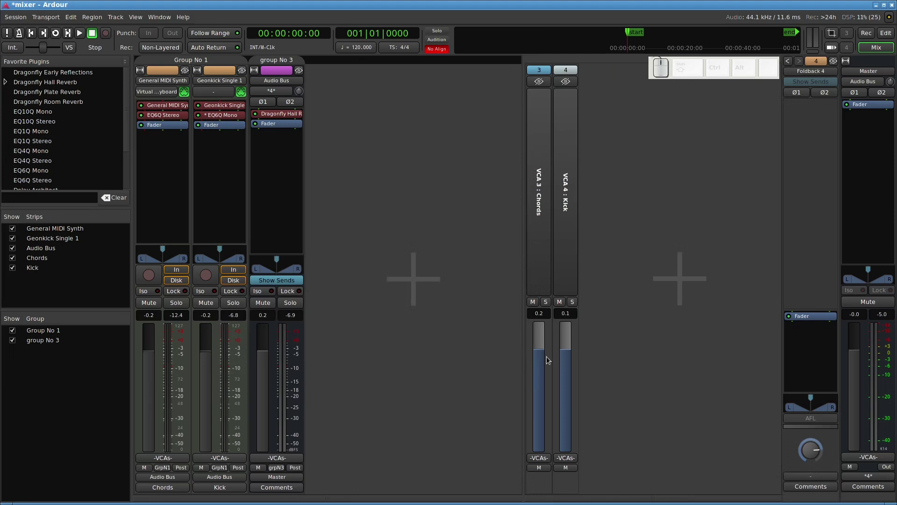
- Page through the new foldback busses, and hide the foldback strip and show it again
left_click(799, 61)
left_click(787, 61)
left_click(786, 61)
left_click(787, 62)
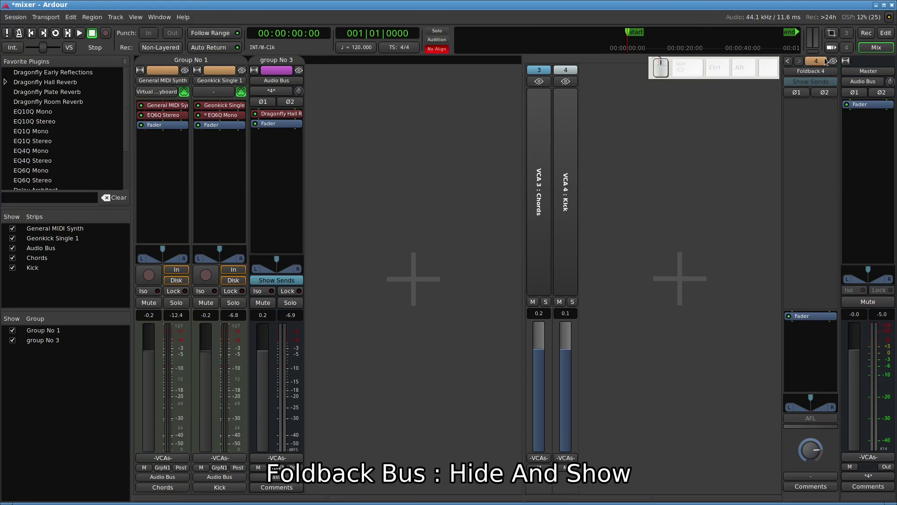
left_click(833, 61)
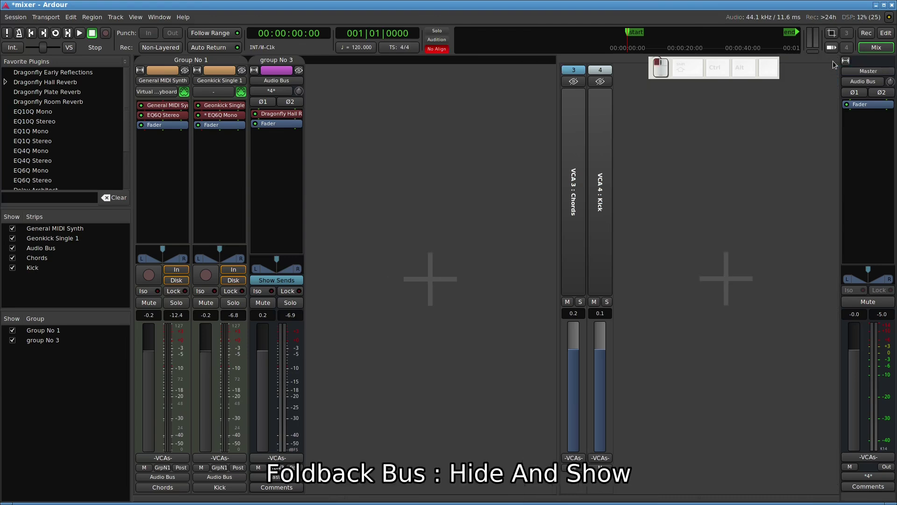
left_click(136, 17)
left_click(146, 246)
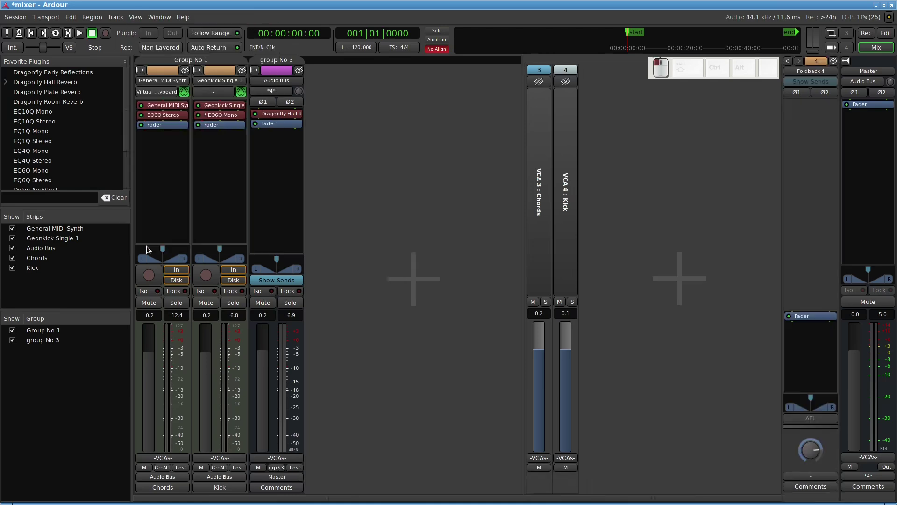
- Remove the Foldback 4 and Foldback 1 busses and page through the remaining foldback busses
left_click(815, 61)
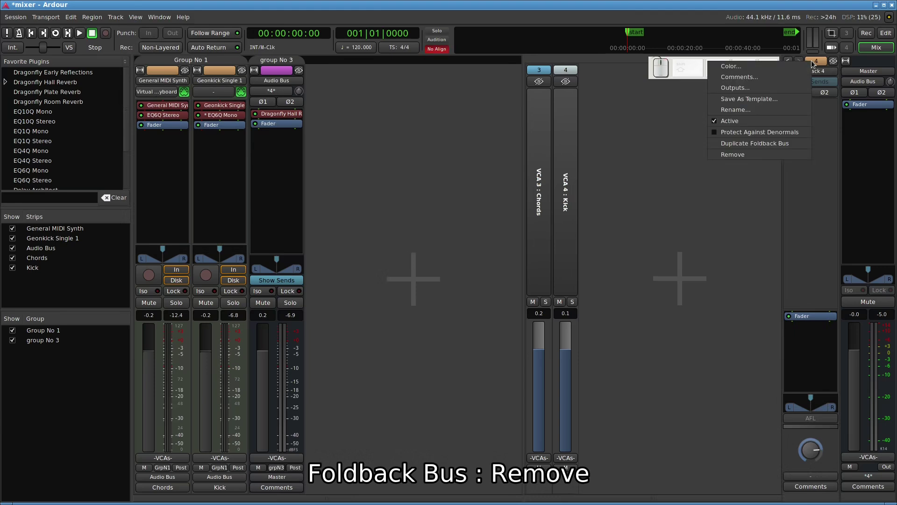
left_click(785, 154)
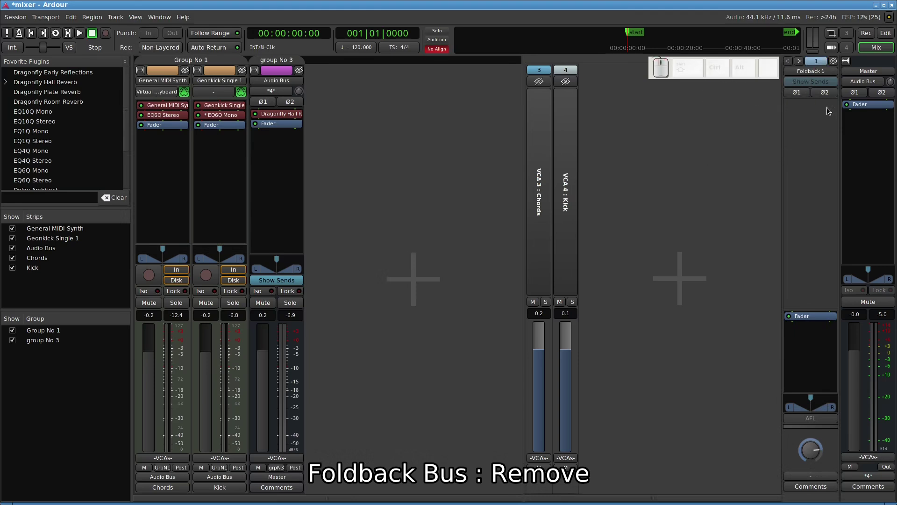
left_click(817, 62)
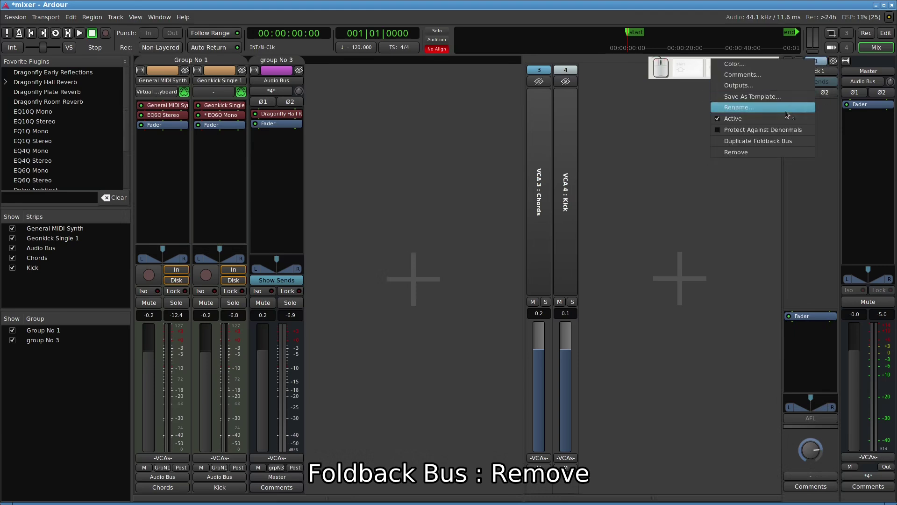
left_click(779, 153)
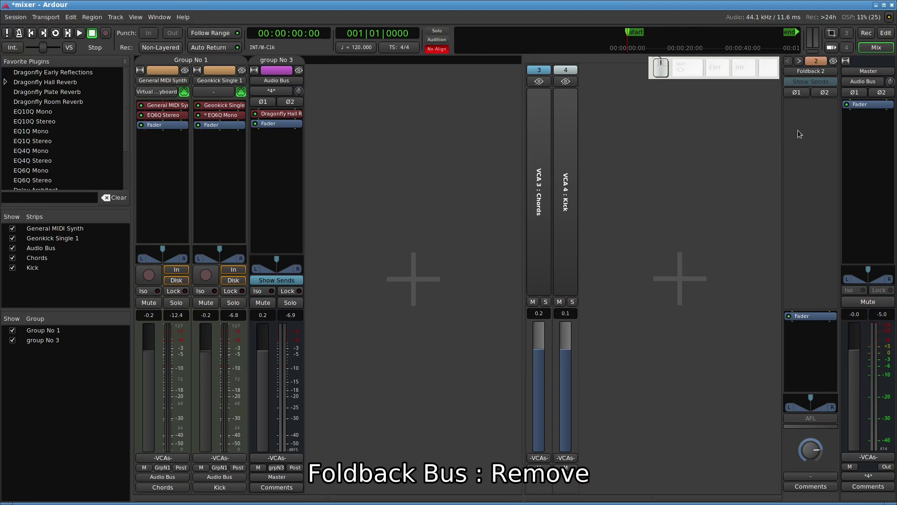
left_click(789, 63)
left_click(797, 64)
left_click(788, 62)
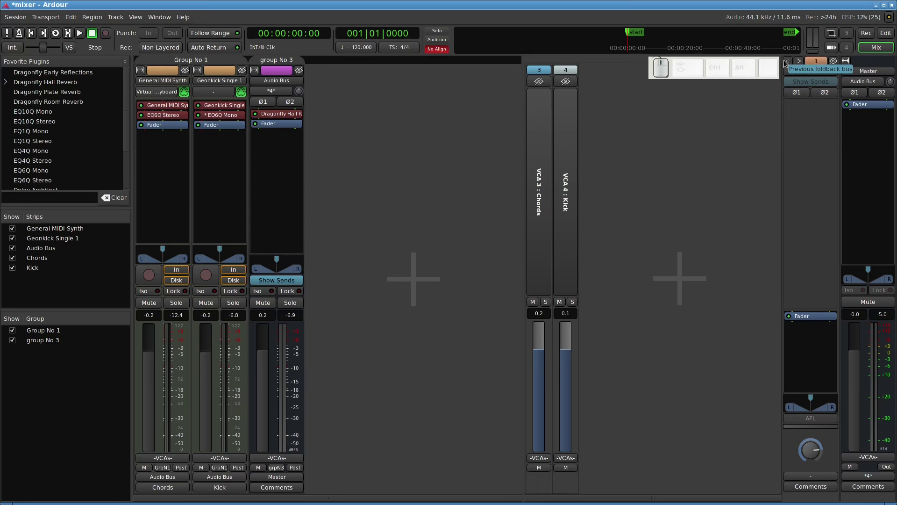
- Rename the Foldback 2 bus as Chords
left_click(815, 71)
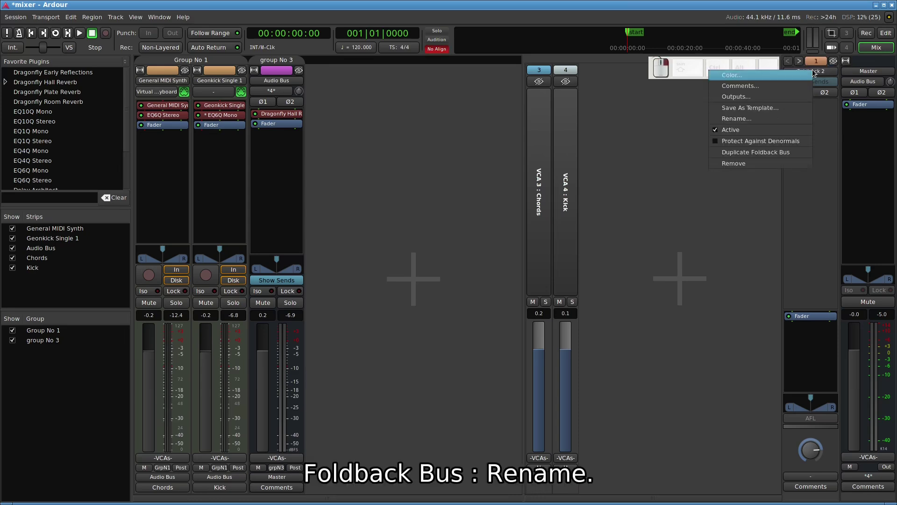
left_click(763, 119)
type("Cg")
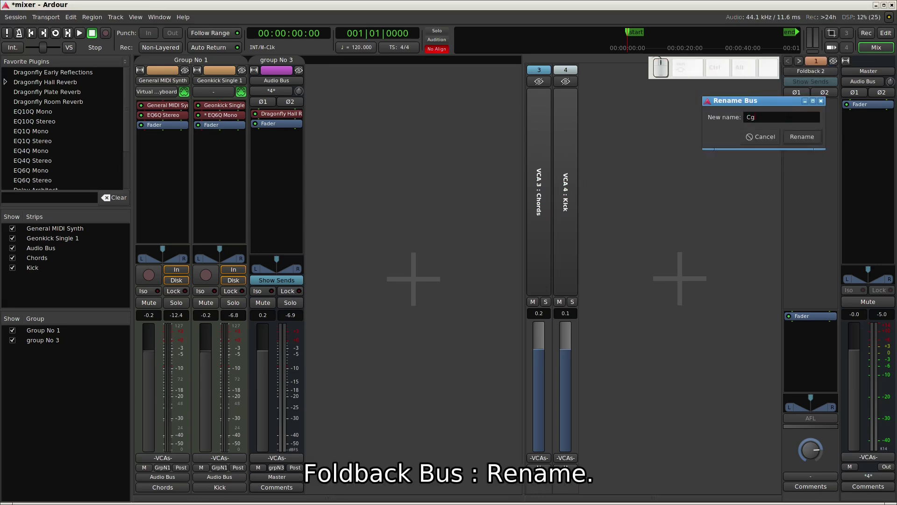
type("hords")
key("Return")
- Rename the Foldback 3 bus as Kick
left_click(799, 61)
left_click(800, 75)
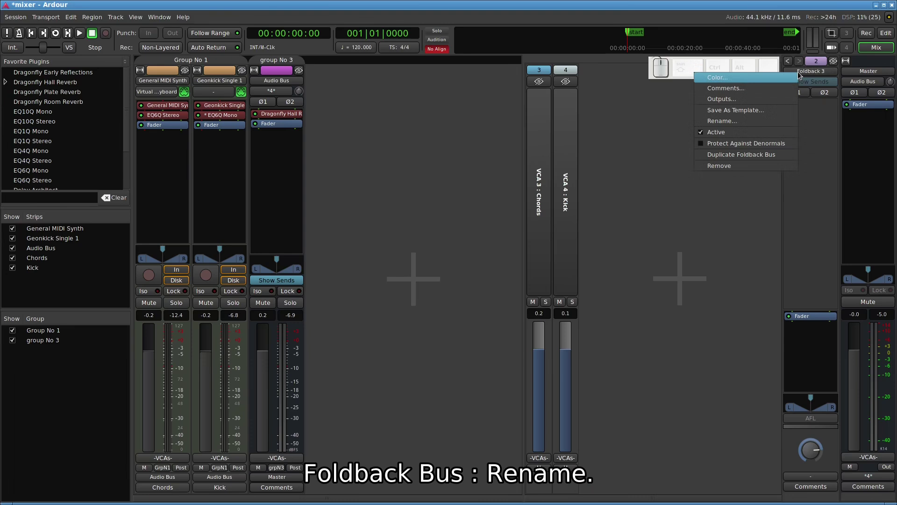
left_click(758, 121)
type("Kic")
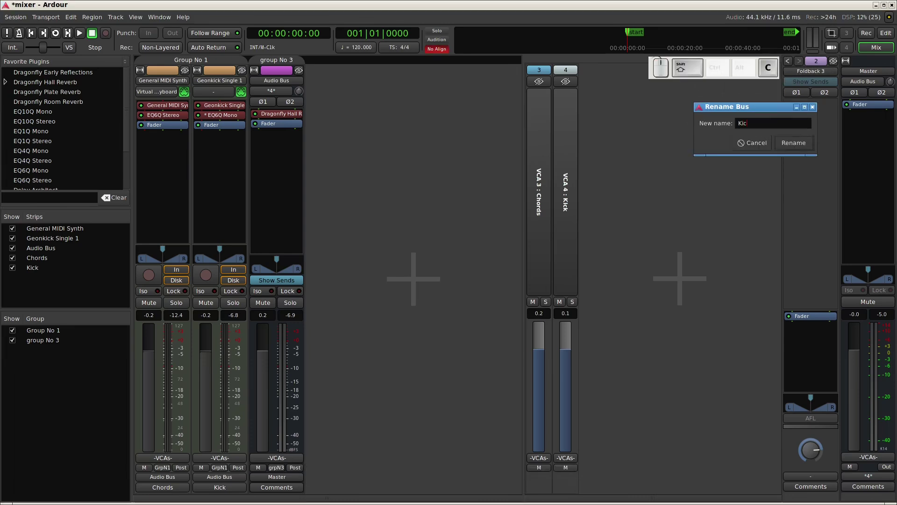
key("Return")
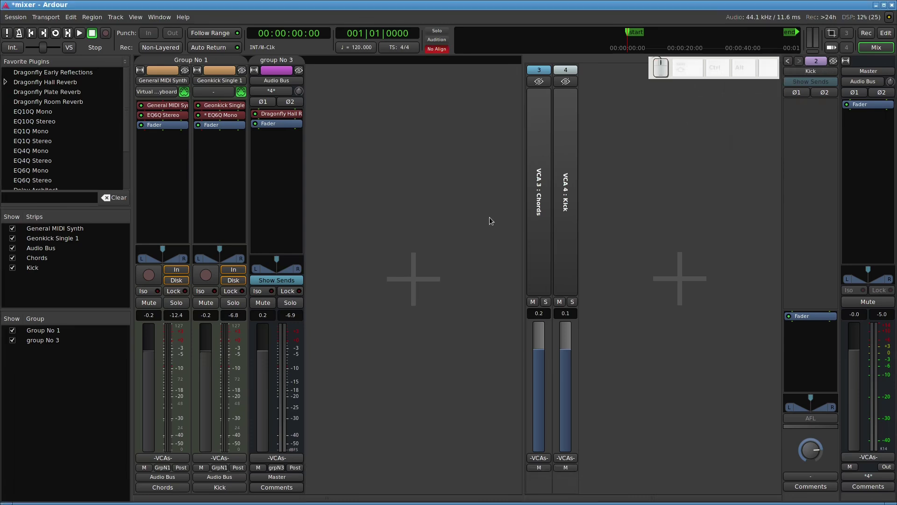
- Disconnect the outputs of the Geonkick Single 1 and General MIDI Synth strips from the Audio Bus
left_click(216, 481)
left_click(224, 404)
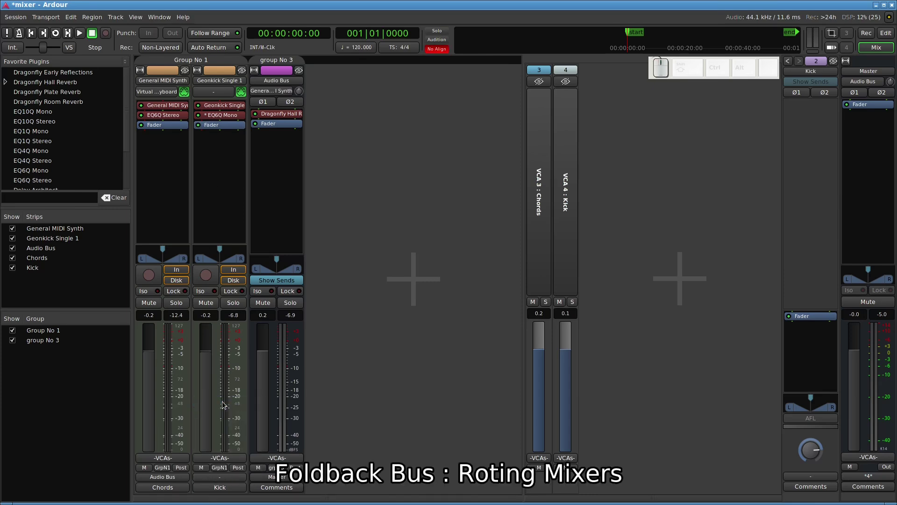
left_click(177, 479)
left_click(178, 405)
- Route the outputs of the Kick and Chords foldback busses to Master in and check with a short playback
left_click(811, 475)
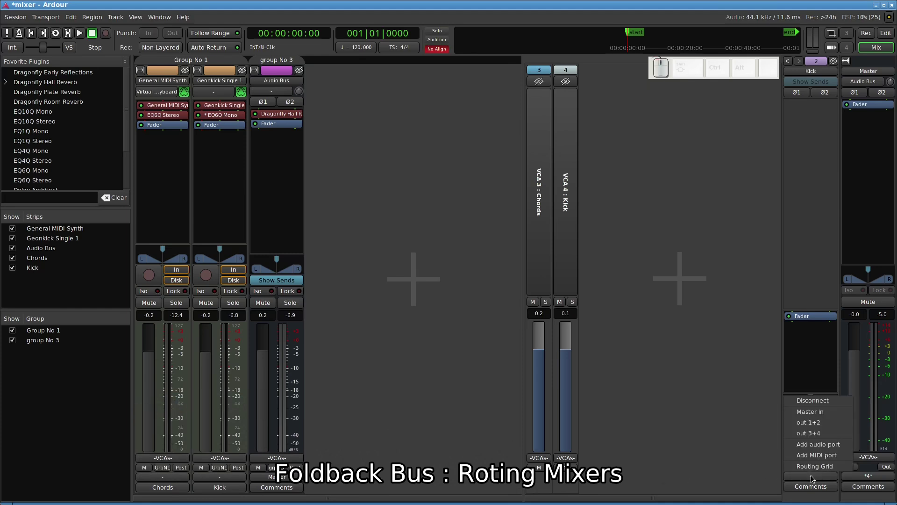
left_click(818, 414)
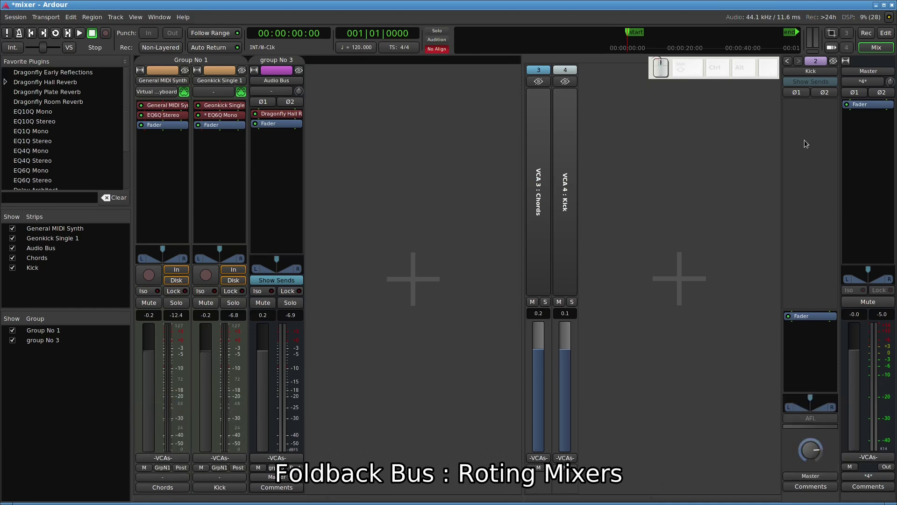
left_click(788, 62)
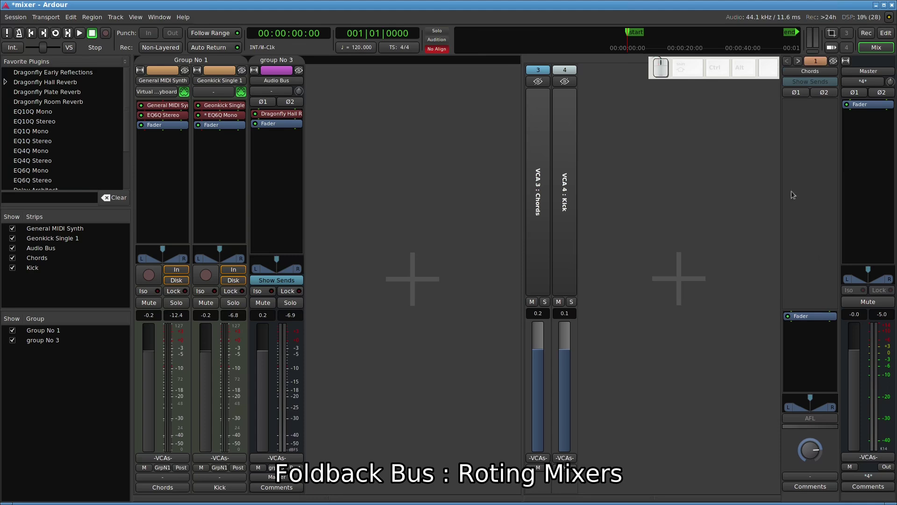
left_click(822, 476)
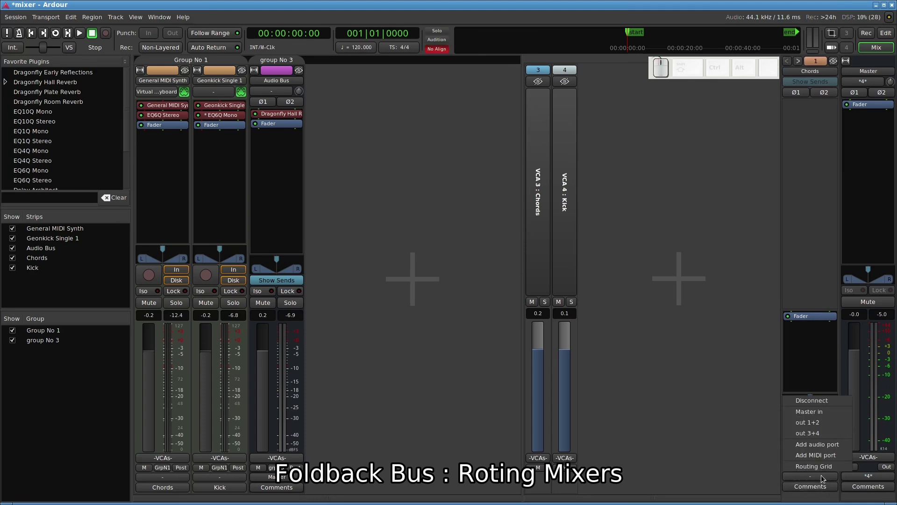
left_click(818, 412)
key("space")
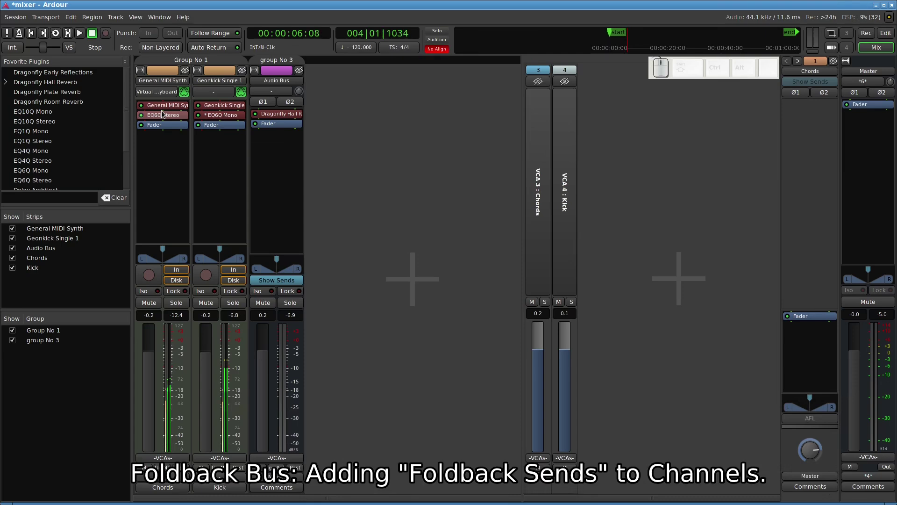
key("space")
- Add a foldback send to Chords on the General MIDI Synth strip and one to Kick on the Geonkick Single 1 strip
right_click(162, 114)
mouse_move(218, 120)
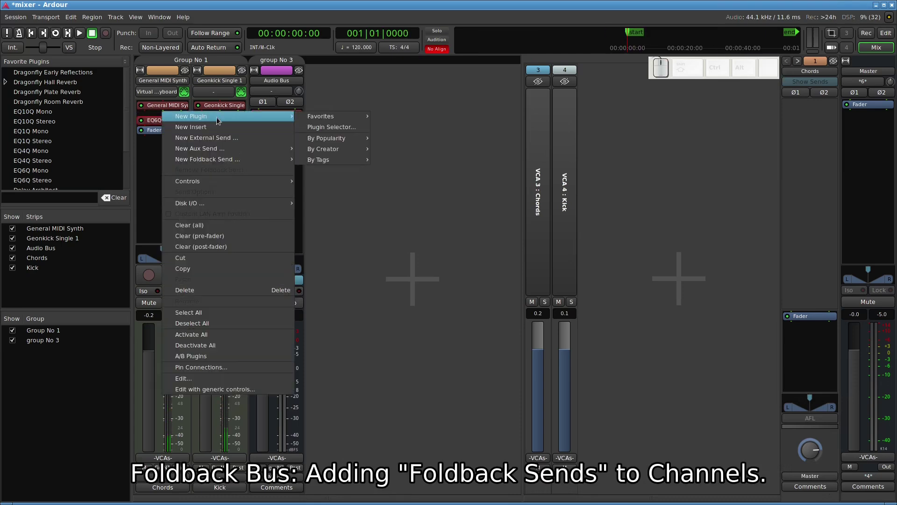
mouse_move(216, 160)
left_click(304, 163)
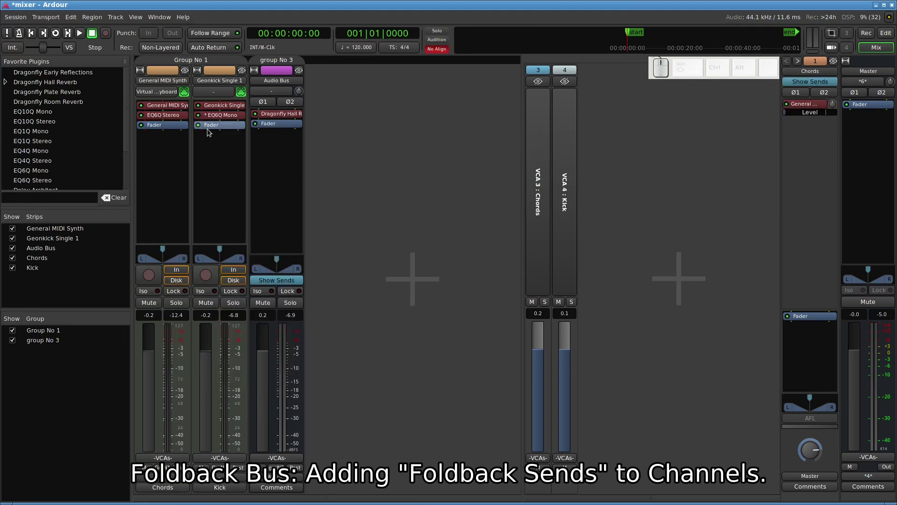
right_click(212, 113)
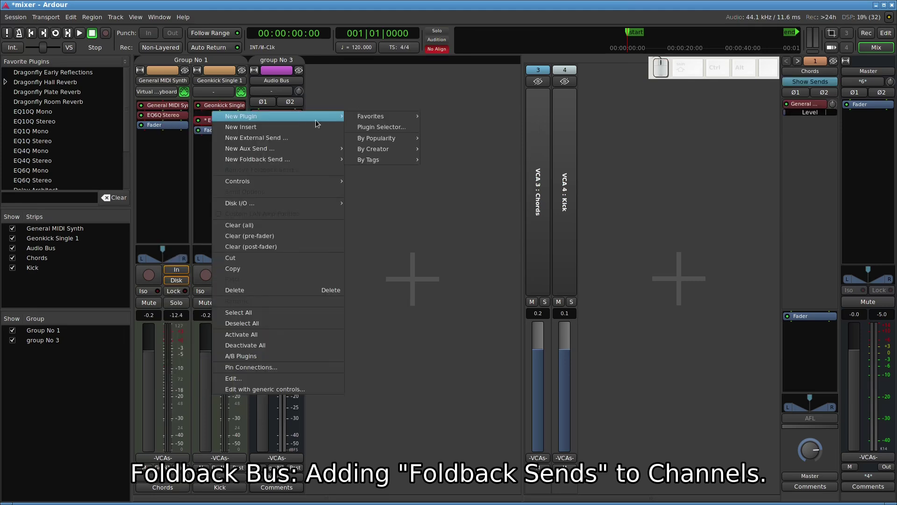
mouse_move(311, 160)
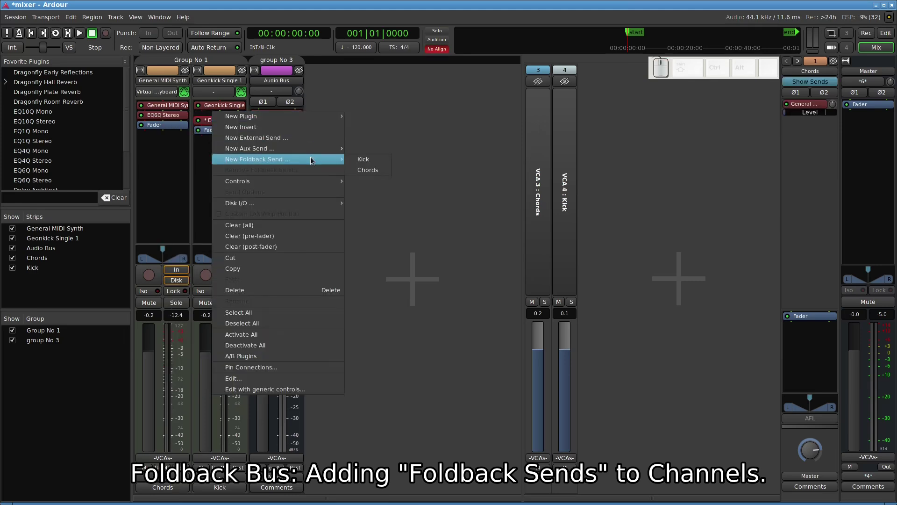
left_click(363, 159)
- During playback, raise the General MIDI Synth send level on the Chords foldback bus to about the middle of its range
key("space")
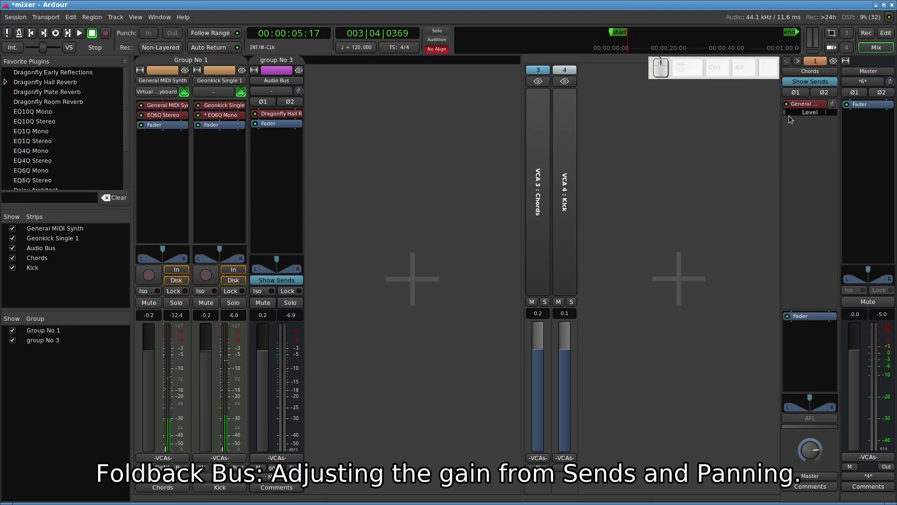
left_click_drag(790, 113, 812, 118)
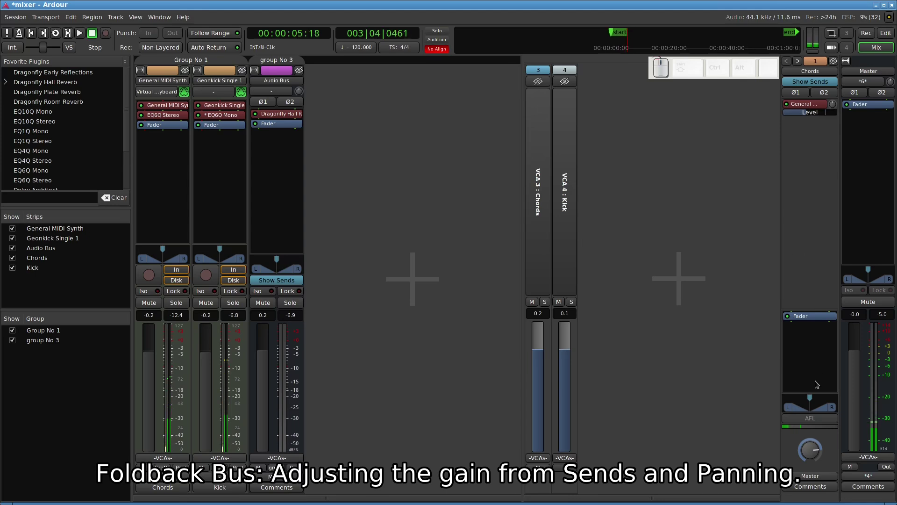
- Pan the Chords foldback bus hard left and the Kick foldback bus hard right, raising the Kick bus's Geonkick send level as well
left_click_drag(810, 398, 783, 405)
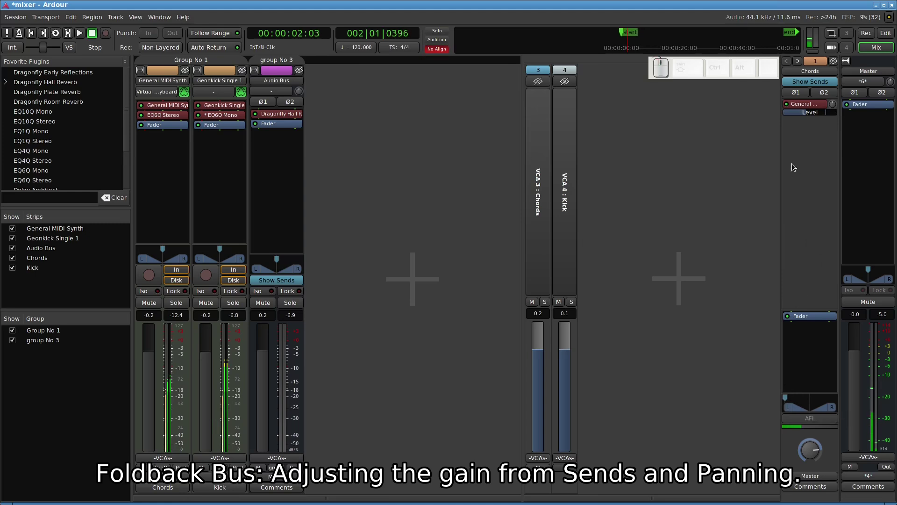
left_click(798, 61)
left_click_drag(789, 114, 809, 115)
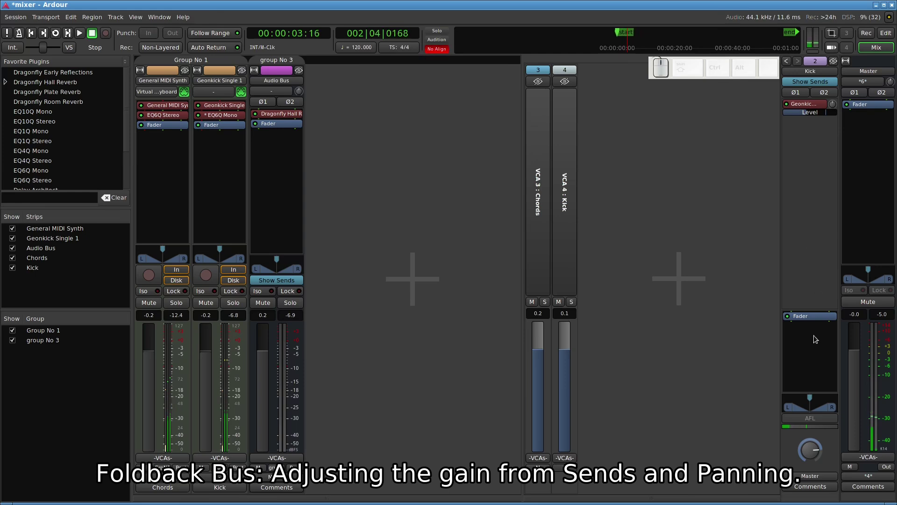
left_click_drag(811, 398, 844, 405)
key("Home")
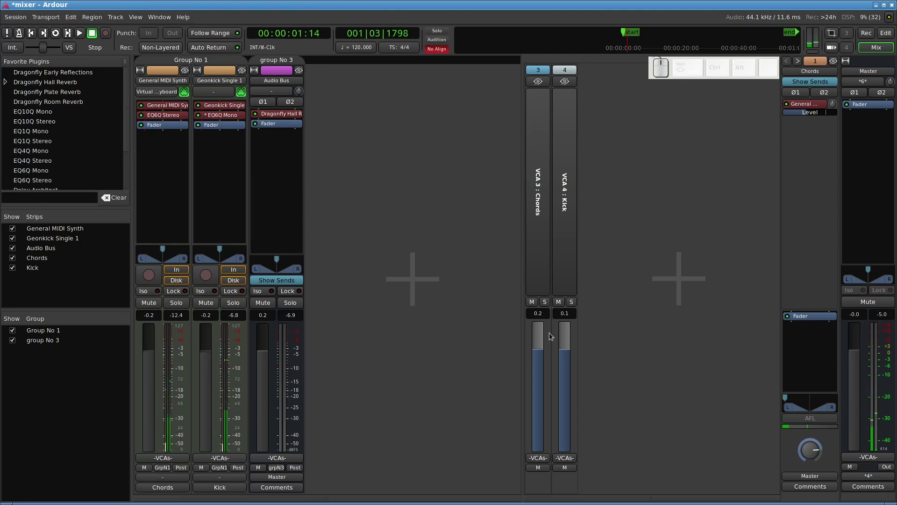
- Filter the favorite plugins by "delay" and insert Delay Architect above the fader on the Chords foldback bus
left_click(33, 199)
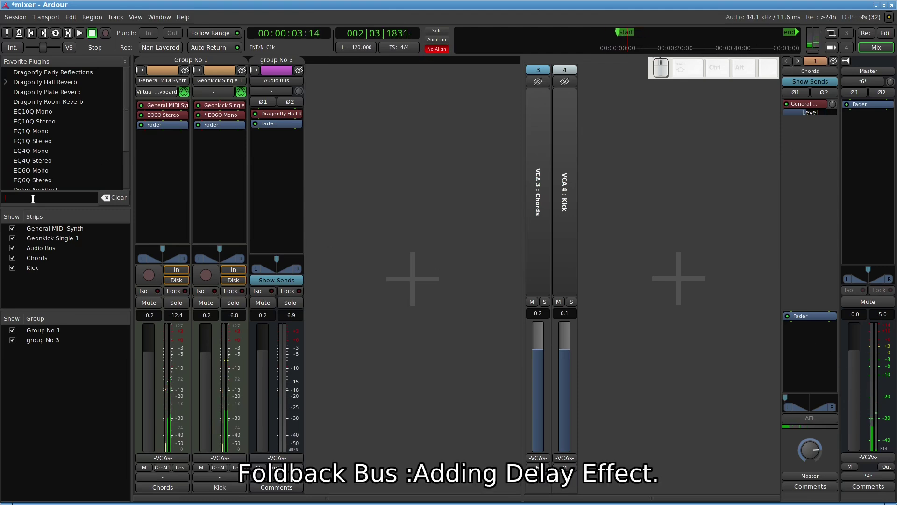
type("delay")
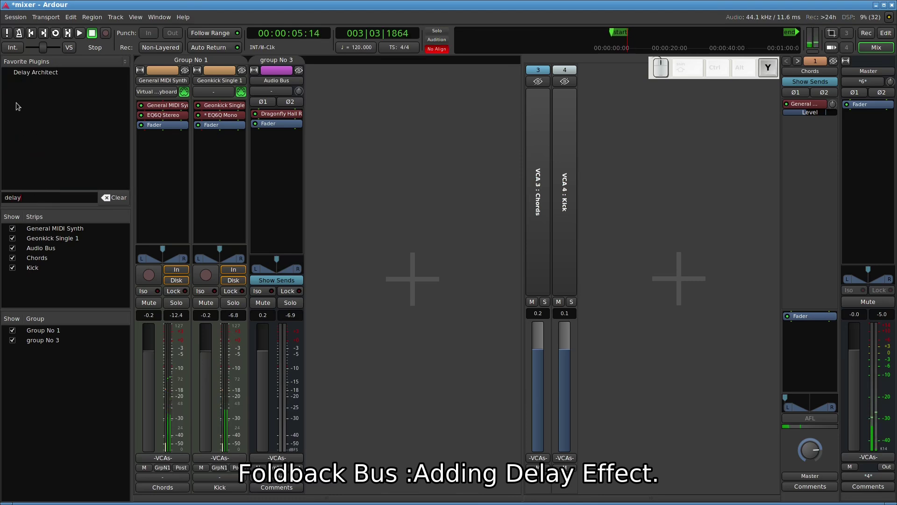
left_click_drag(26, 75, 807, 333)
left_click(114, 197)
type("de")
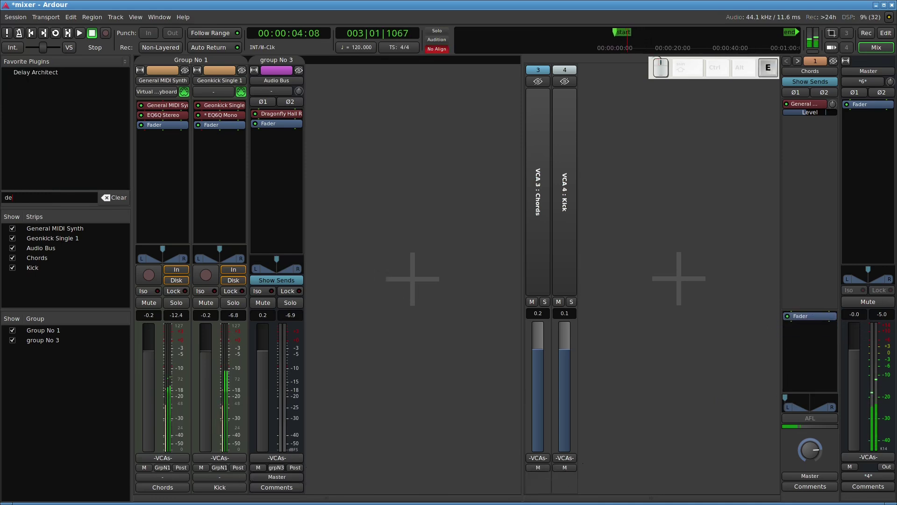
left_click_drag(27, 80, 813, 327)
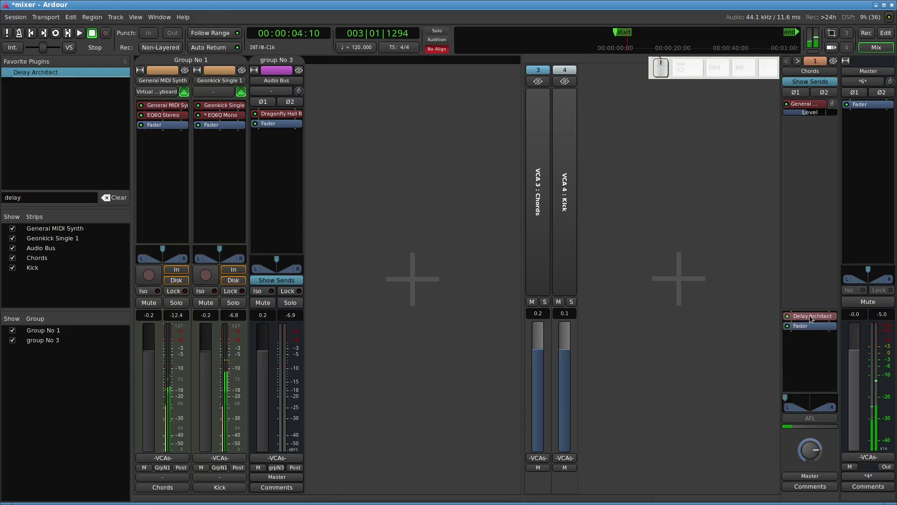
- Add three delay taps A, B and C in Delay Architect, placing tap C at about 2.5 s
left_click_drag(535, 155, 449, 165)
left_click(370, 391)
left_click(479, 390)
left_click(552, 390)
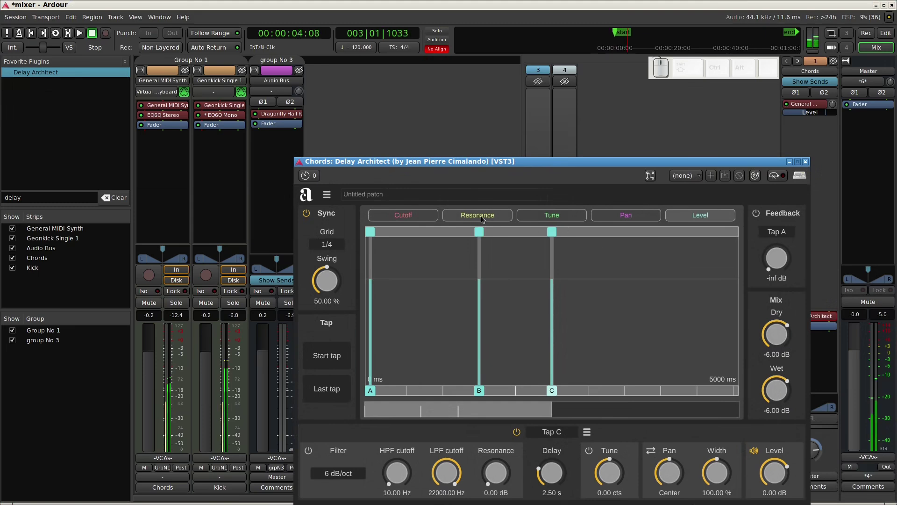
- Set rising cutoff values for delay taps A, B and C, with tap C at about 6450 Hz, and close the plugin window
left_click(404, 215)
left_click(370, 307)
left_click(479, 280)
left_click(552, 271)
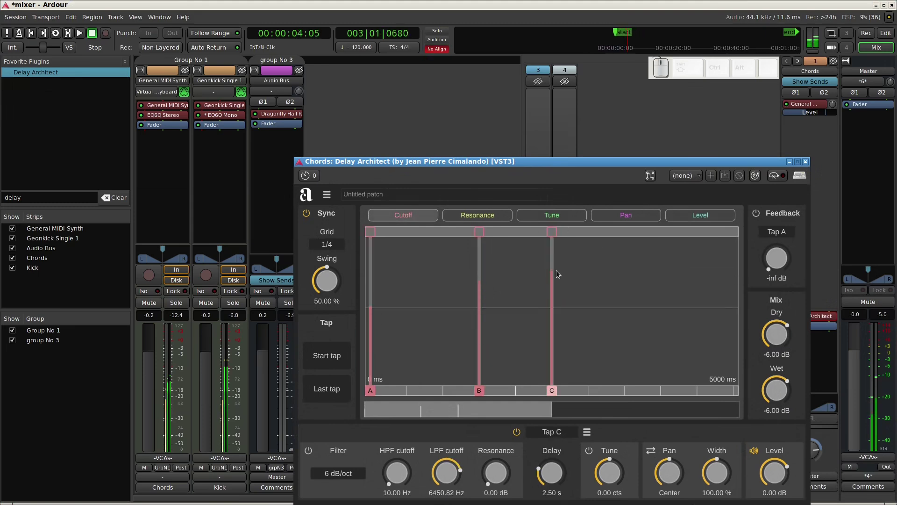
left_click_drag(556, 460, 614, 384)
left_click(805, 161)
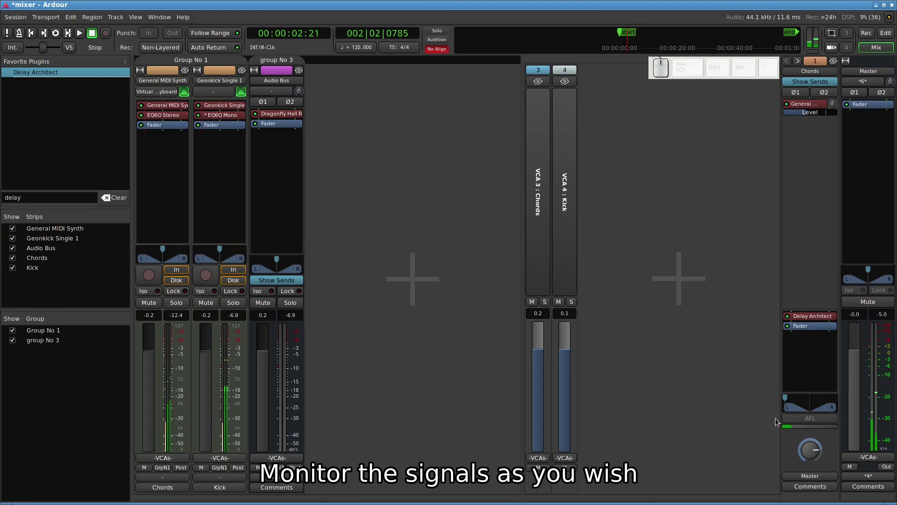
- Return the panning of the Chords and Kick foldback busses to about centre
mouse_move(787, 401)
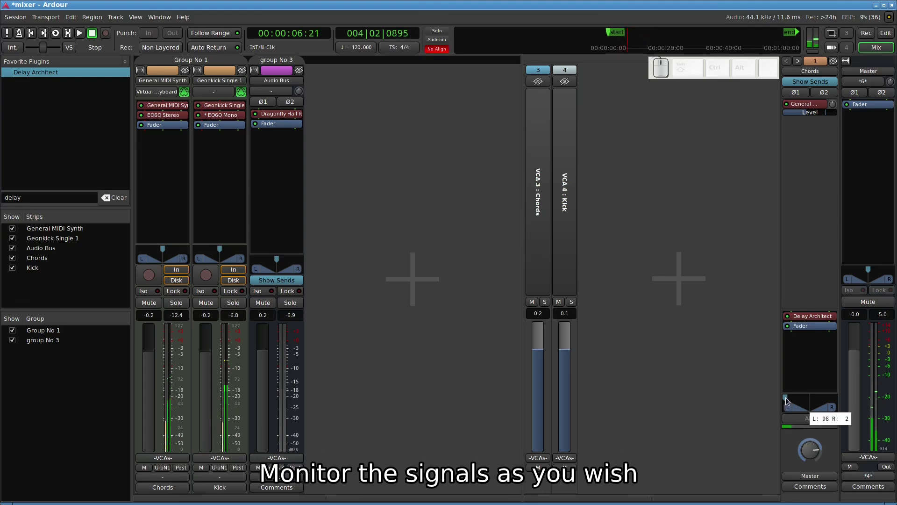
left_click_drag(787, 400, 814, 397)
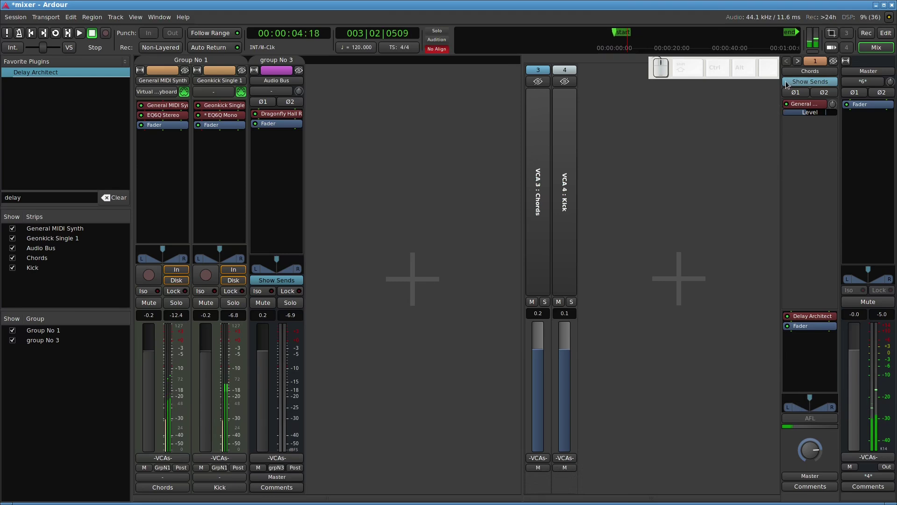
left_click(798, 61)
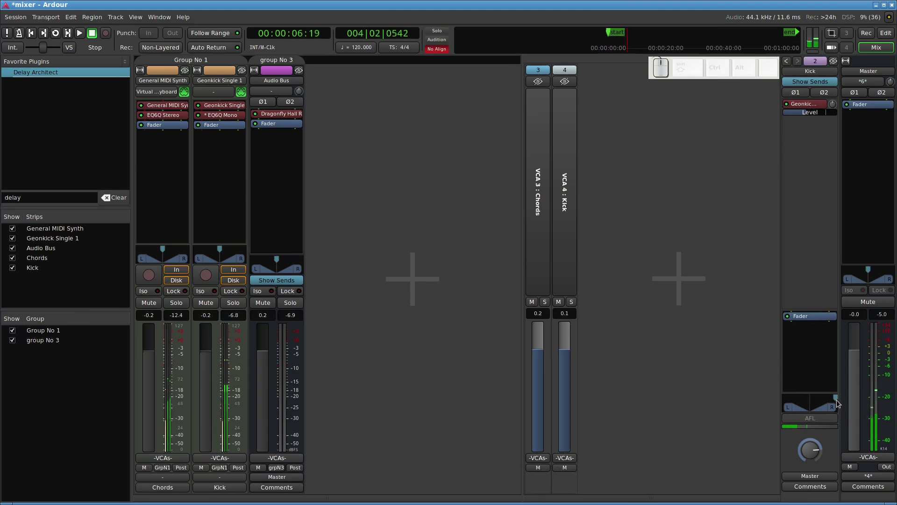
mouse_move(836, 398)
left_click_drag(836, 398, 805, 403)
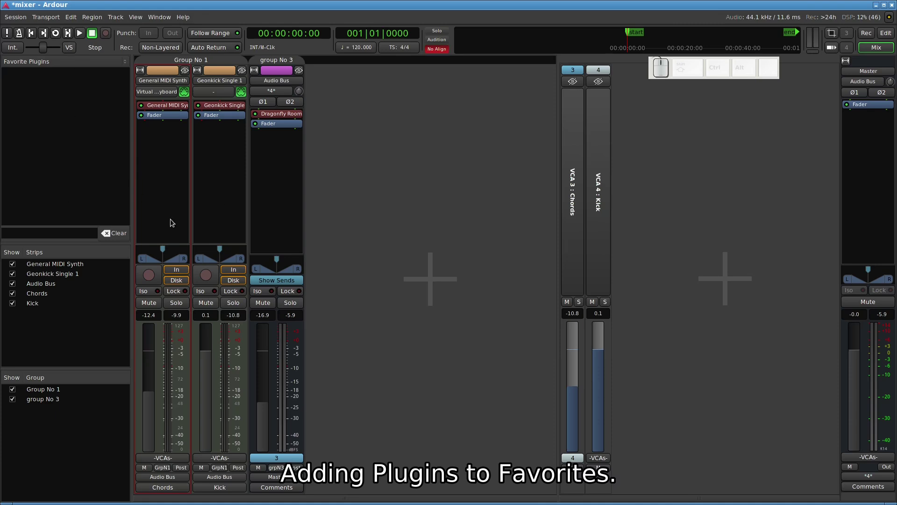
- Open the Plugin Selector from the Audio Bus and mark the LV2 Dragonfly Early Reflections, Hall, Plate and Room Reverb plugins as favorites
right_click(264, 142)
mouse_move(285, 147)
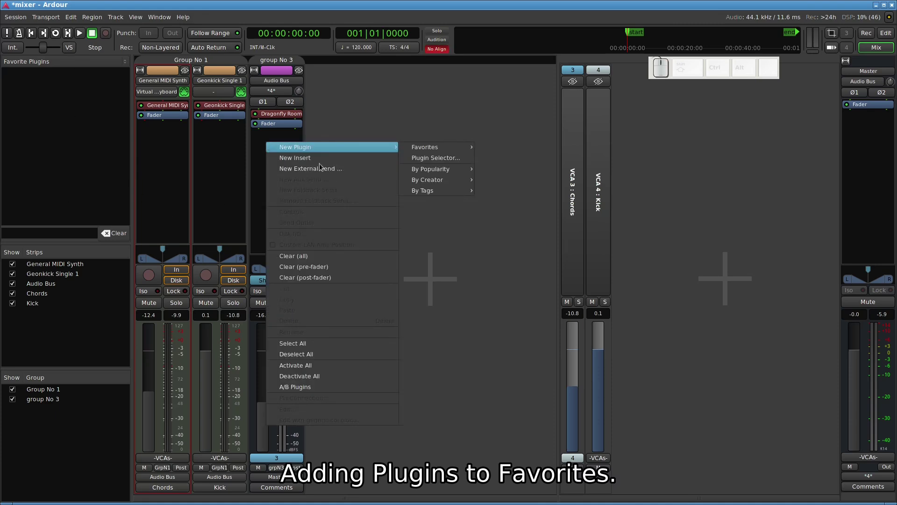
left_click(450, 159)
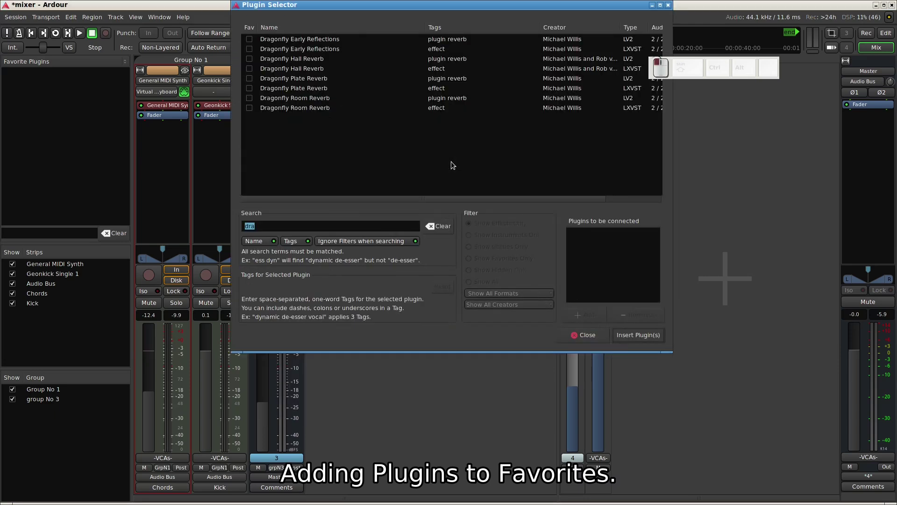
left_click_drag(381, 5, 355, 95)
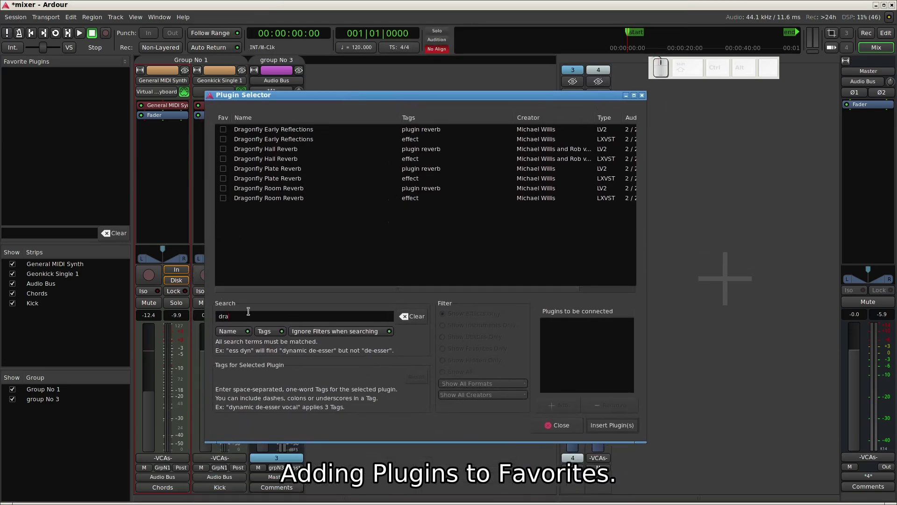
left_click(223, 129)
left_click(223, 139)
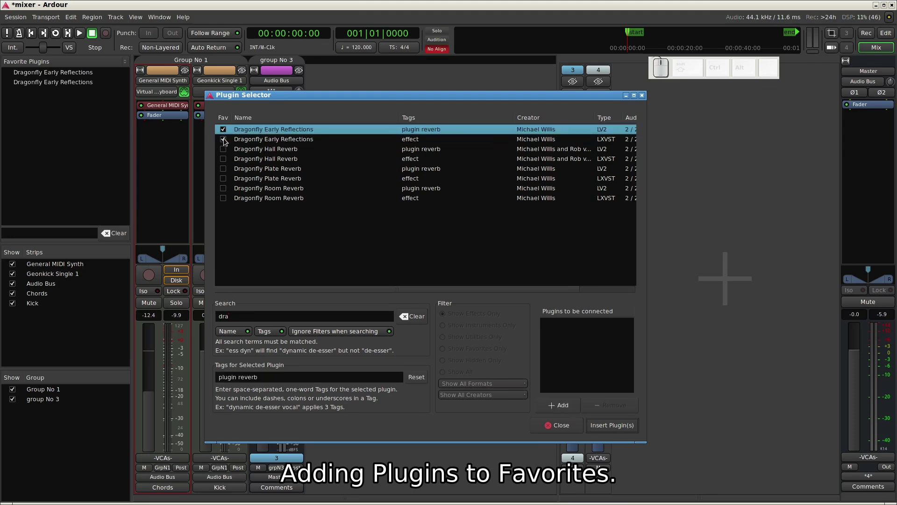
left_click(224, 139)
left_click(223, 149)
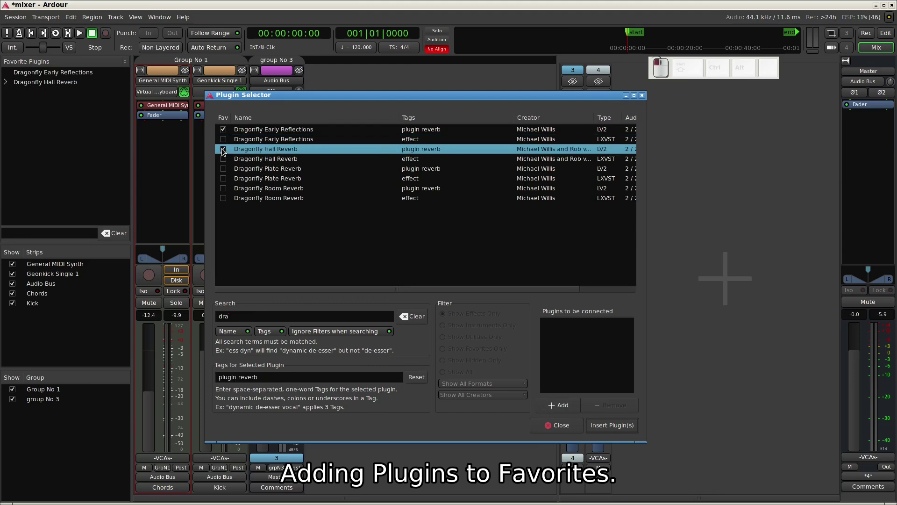
left_click(223, 170)
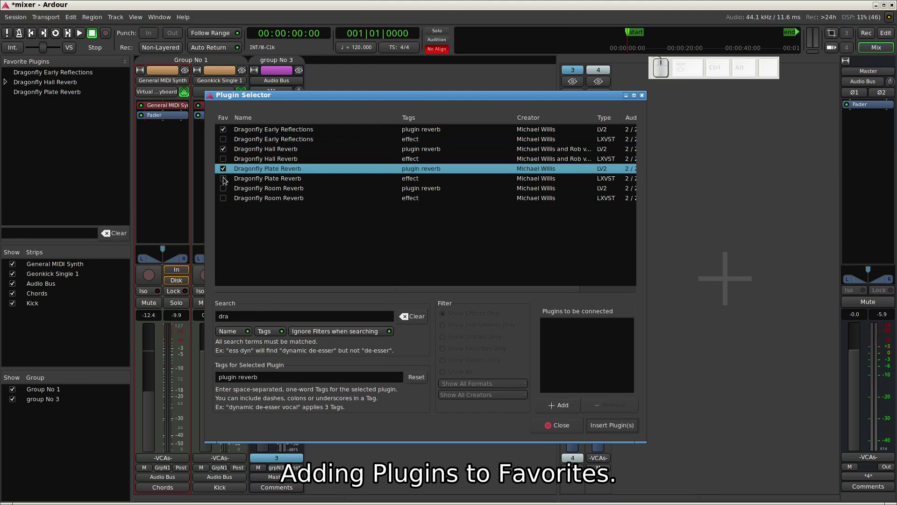
left_click(223, 189)
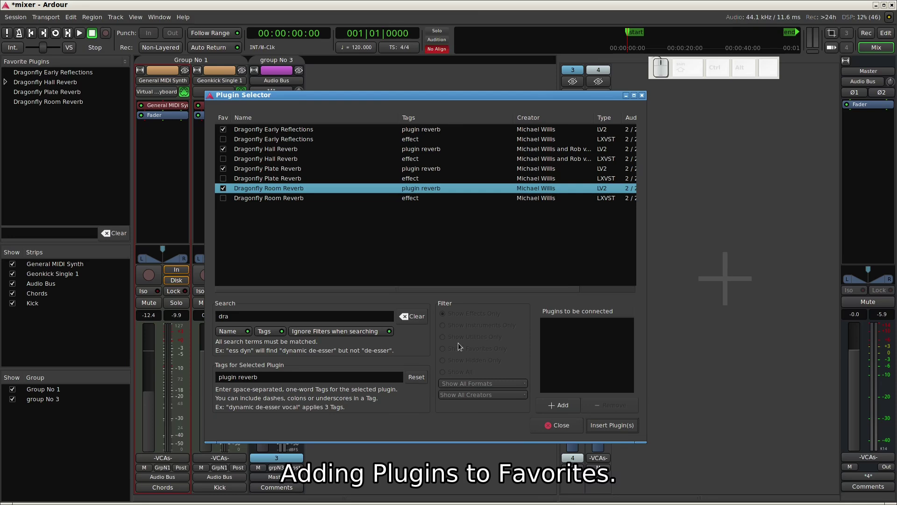
- Search for "eq" and mark the mono and stereo versions of EQ10Q, EQ1Q, EQ4Q and EQ6Q as favorites
triple_click(248, 320)
type("e")
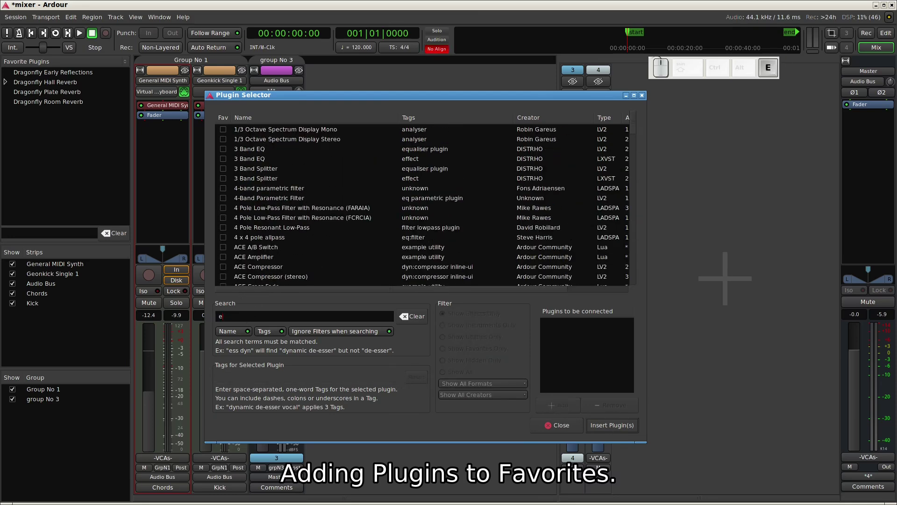
type("q")
left_click_drag(633, 131, 636, 166)
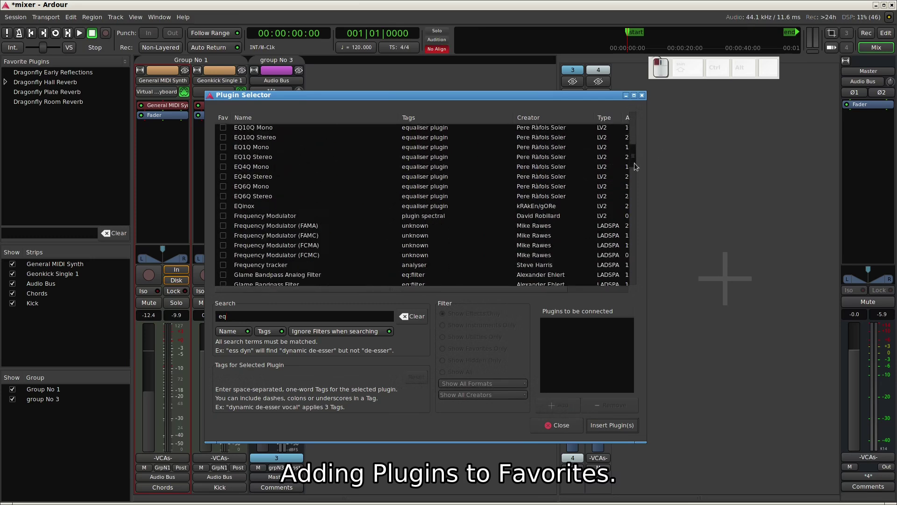
scroll(222, 184, "up", 2)
left_click(223, 185)
left_click(223, 195)
left_click(223, 204)
left_click(223, 215)
left_click(223, 224)
left_click(223, 235)
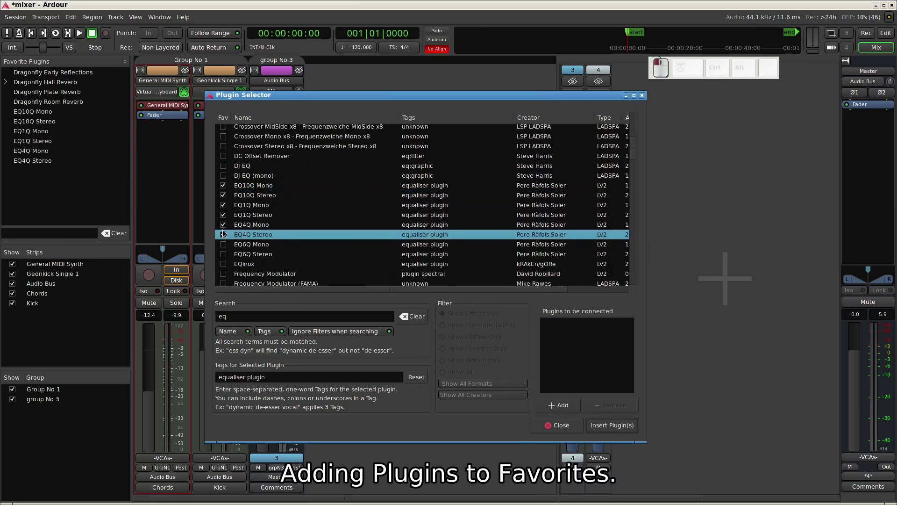
left_click(223, 244)
left_click(223, 253)
- Search for "arch" and mark Delay Architect as a favorite
left_click(256, 317)
key("BackSpace")
key("BackSpace")
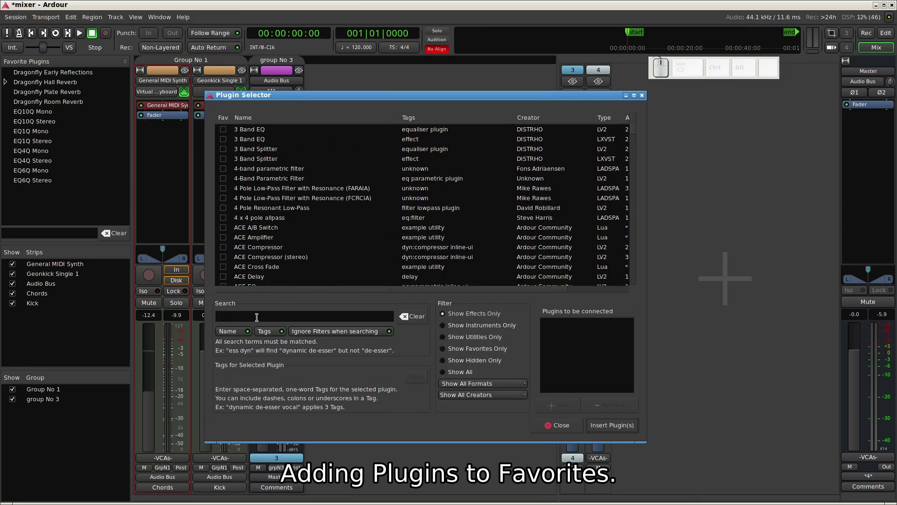
type("arch")
left_click(223, 129)
- Search for "zy" and mark the LV2 version of ZynAddSubFX as a favorite
left_click(295, 318)
key("BackSpace")
key("BackSpace")
key("BackSpace")
key("BackSpace")
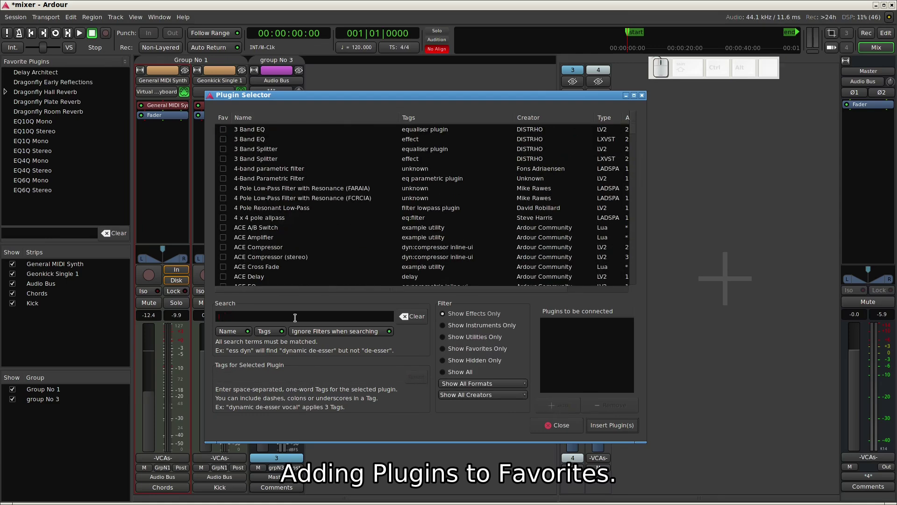
type("zy")
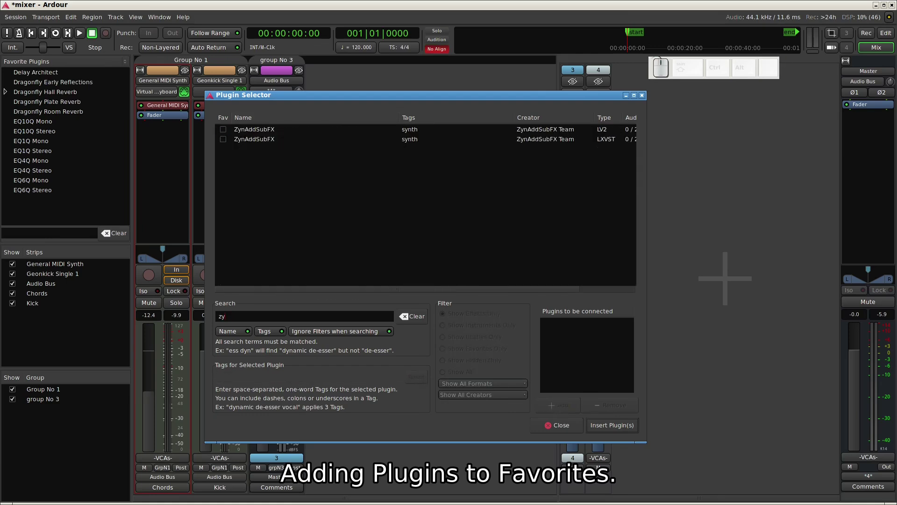
left_click(223, 130)
- Search for "vit" and mark the plugin in the fifth result row as a favorite
key("BackSpace")
key("BackSpace")
type("vit")
left_click(223, 169)
- Search for "geo" and mark Geonkick and Geonkick Single as favorites
left_click(259, 314)
key("BackSpace")
key("BackSpace")
key("BackSpace")
type("geo")
left_click(223, 138)
left_click(222, 129)
- Search for "odin", mark Odin2 as a favorite, and close the Plugin Selector with the search cleared
left_click(268, 314)
key("BackSpace")
key("BackSpace")
key("BackSpace")
type("odin")
left_click(223, 129)
left_click(413, 316)
left_click(556, 425)
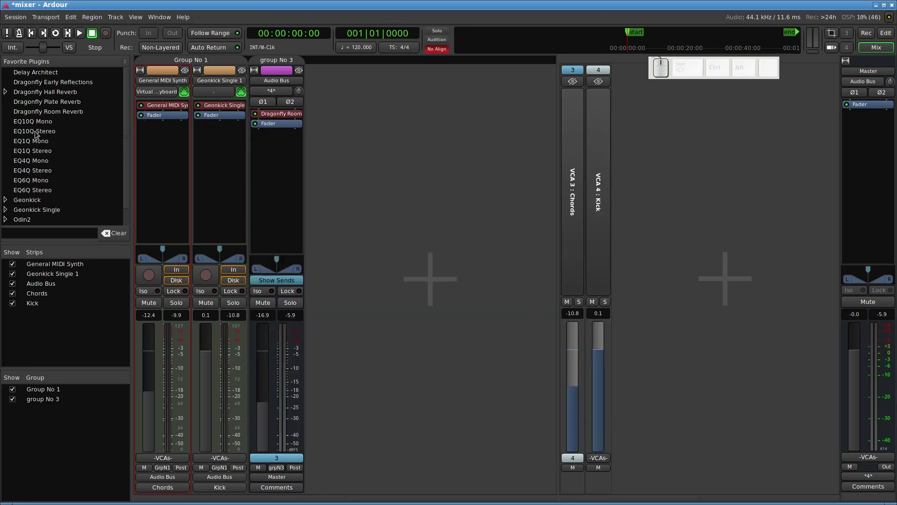
scroll(123, 196, "down", 2)
scroll(124, 131, "up", 2)
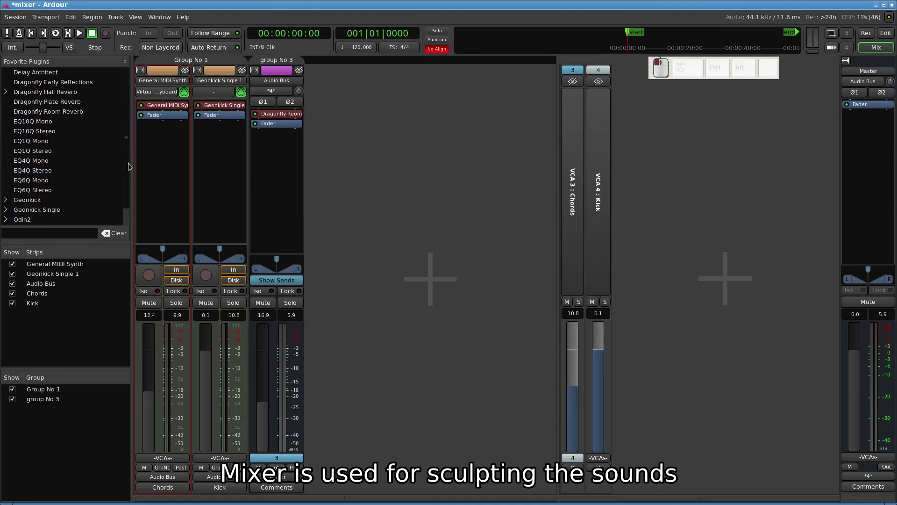
scroll(127, 149, "down", 2)
scroll(124, 140, "up", 2)
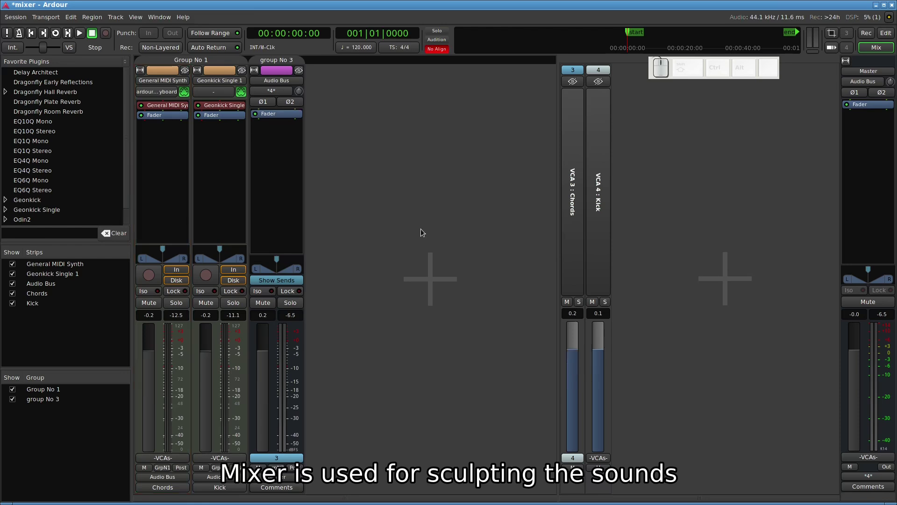
- Start playback and insert Dragonfly Hall Reverb from the favorites above the Audio Bus fader, replaying from the session start
left_click(79, 33)
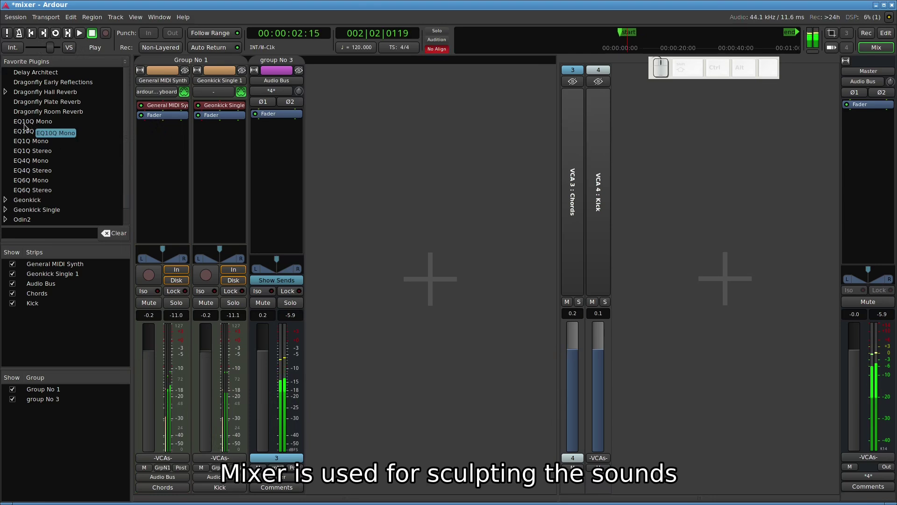
left_click(35, 92)
left_click_drag(35, 94, 283, 115)
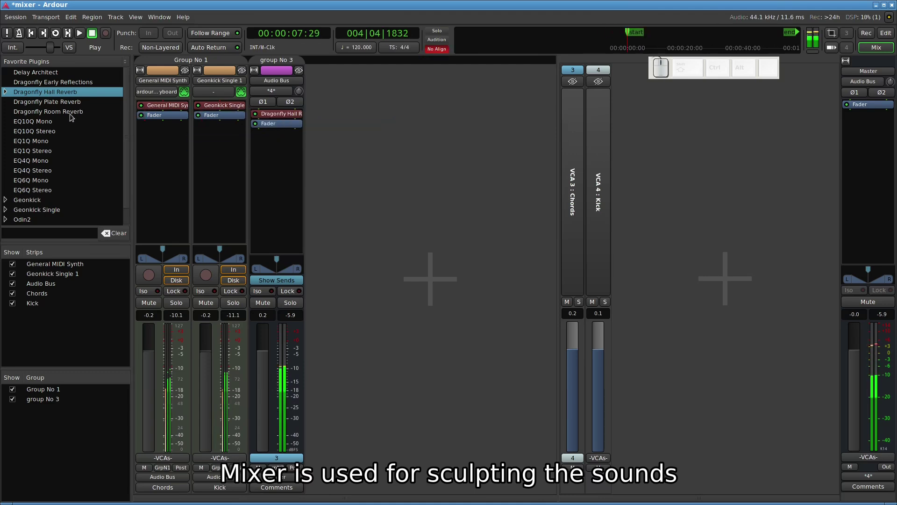
key("Home")
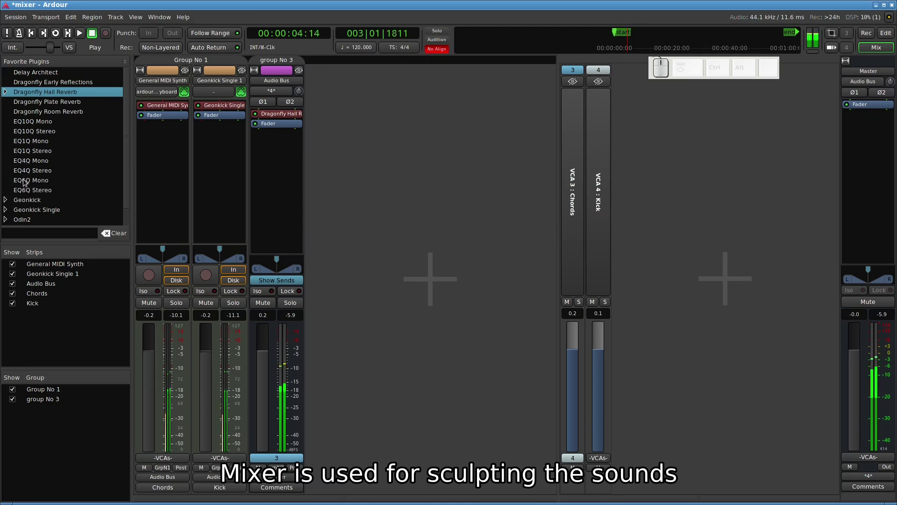
- Insert EQ6Q Mono above the fader on the Geonkick Single 1 strip and turn on its RTA spectrum display
left_click_drag(36, 183, 221, 117)
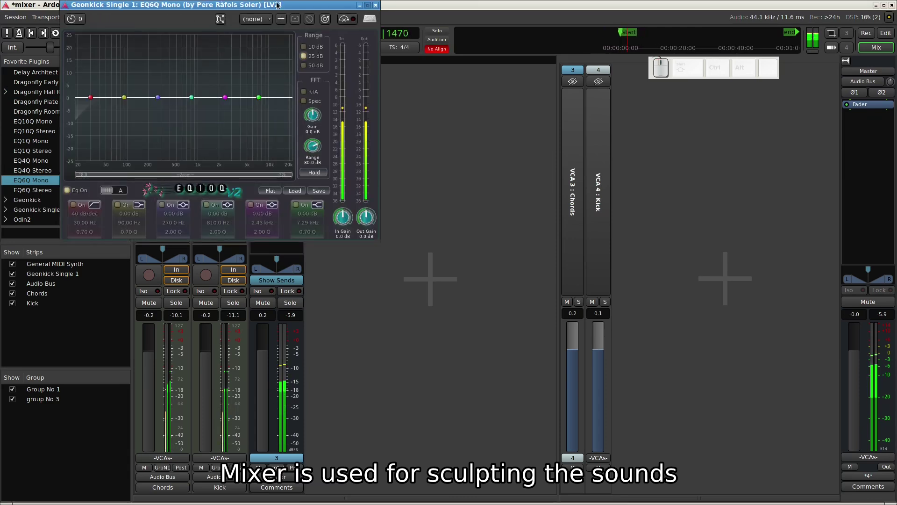
left_click_drag(266, 4, 327, 220)
left_click(364, 307)
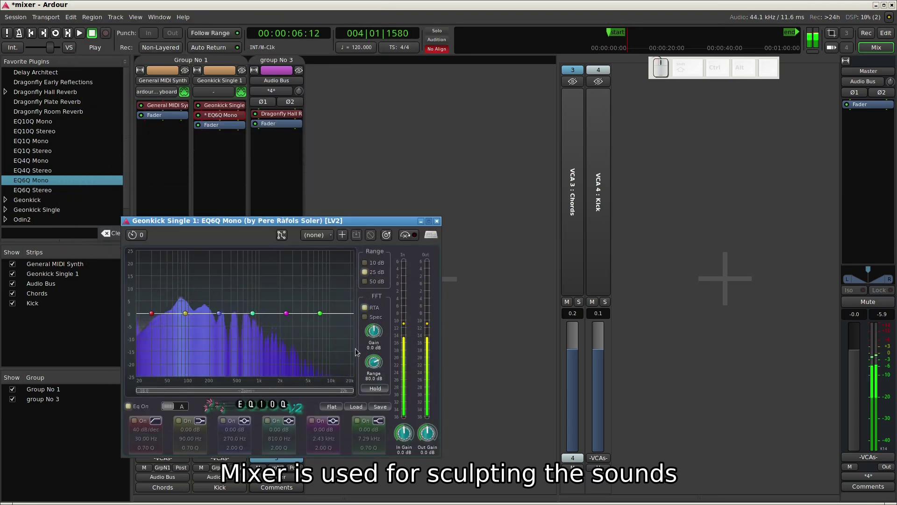
- On the Geonkick Single 1 EQ, set the high-pass to about 73 Hz and the high shelf to about -17.6 dB at 2.6 kHz
left_click_drag(152, 313, 180, 313)
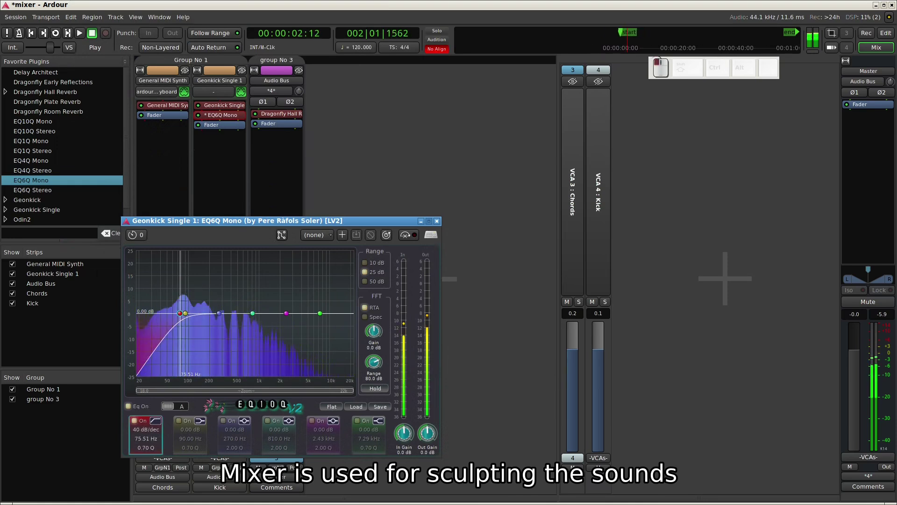
left_click_drag(180, 313, 179, 313)
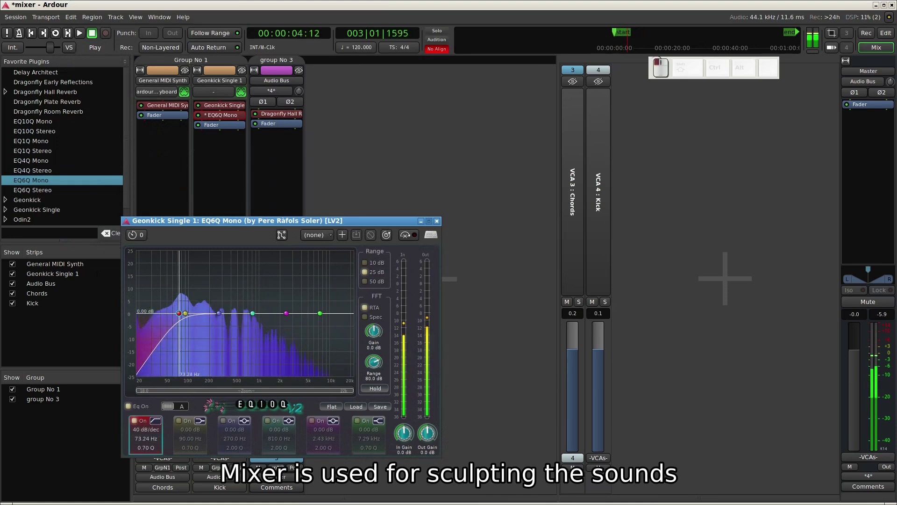
left_click_drag(320, 313, 288, 358)
left_click_drag(294, 227, 465, 205)
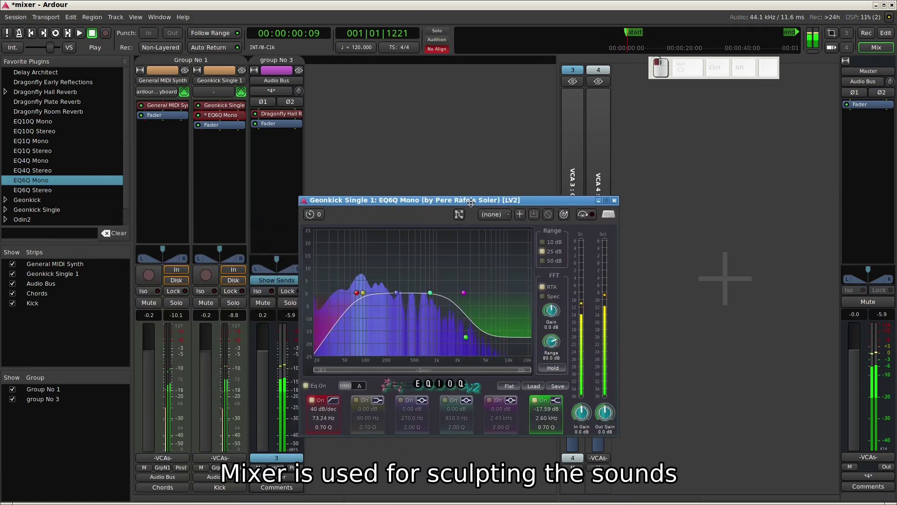
- While soloing Geonkick Single 1, boost about 3 dB at 131 and 358 Hz and cut about 10 dB at 1.67 kHz and 11 dB at 3.03 kHz
left_click(233, 303)
left_click_drag(424, 292, 367, 283)
left_click_drag(459, 336, 484, 326)
left_click_drag(457, 292, 464, 319)
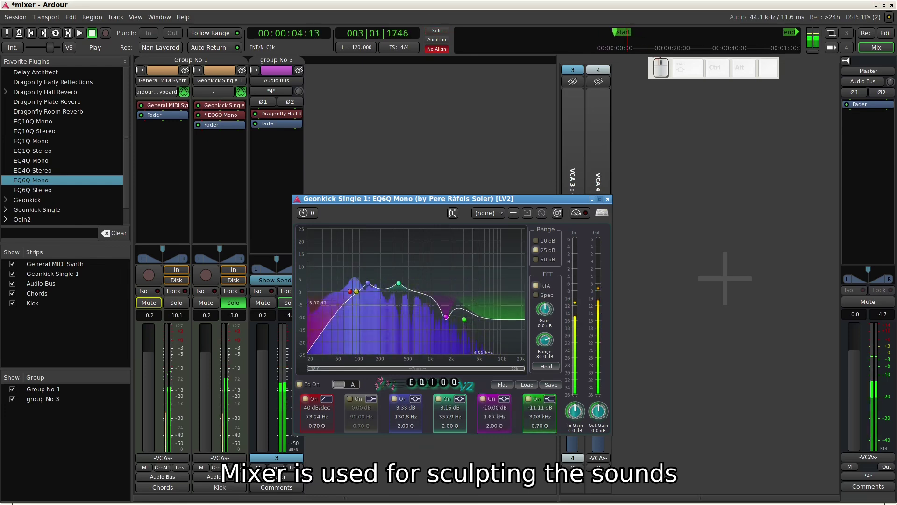
left_click(607, 199)
left_click(239, 304)
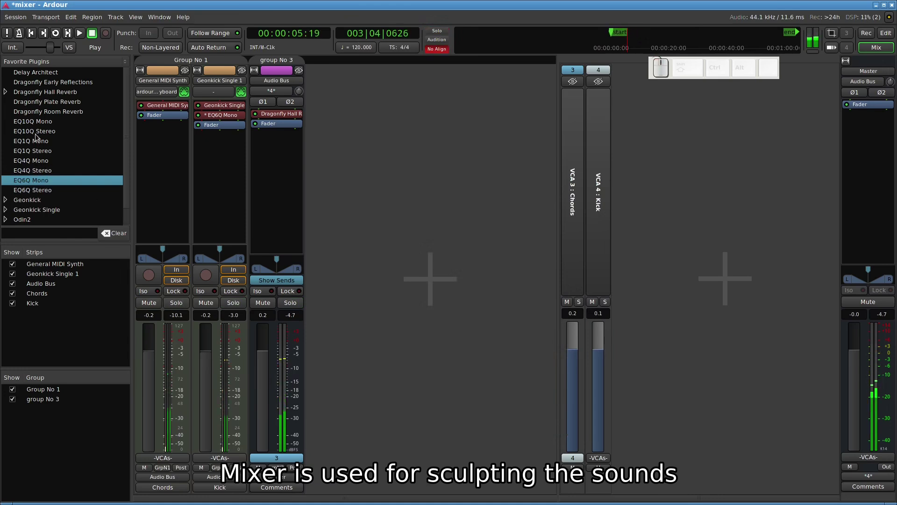
- Insert EQ6Q Stereo above the General MIDI Synth fader, solo that strip, and open the EQ with its RTA spectrum on
left_click_drag(35, 192, 162, 116)
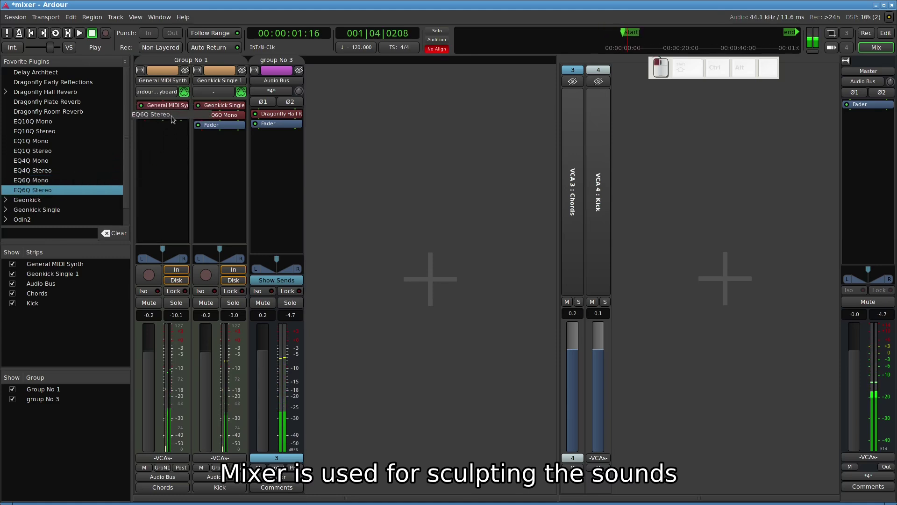
left_click(176, 303)
double_click(160, 116)
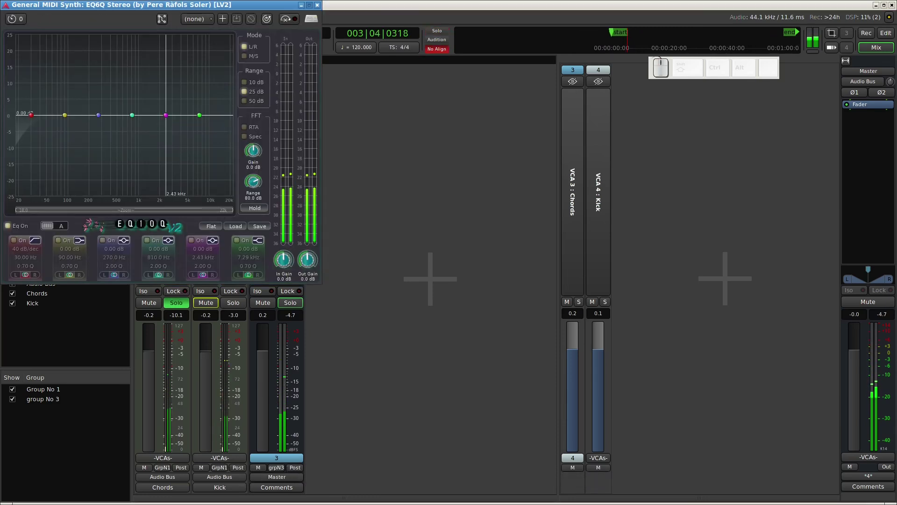
left_click_drag(163, 6, 362, 189)
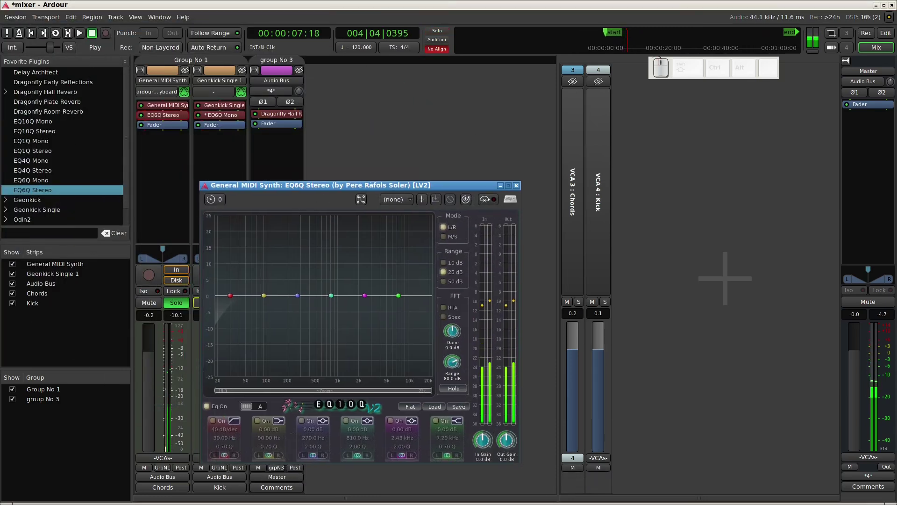
left_click(443, 307)
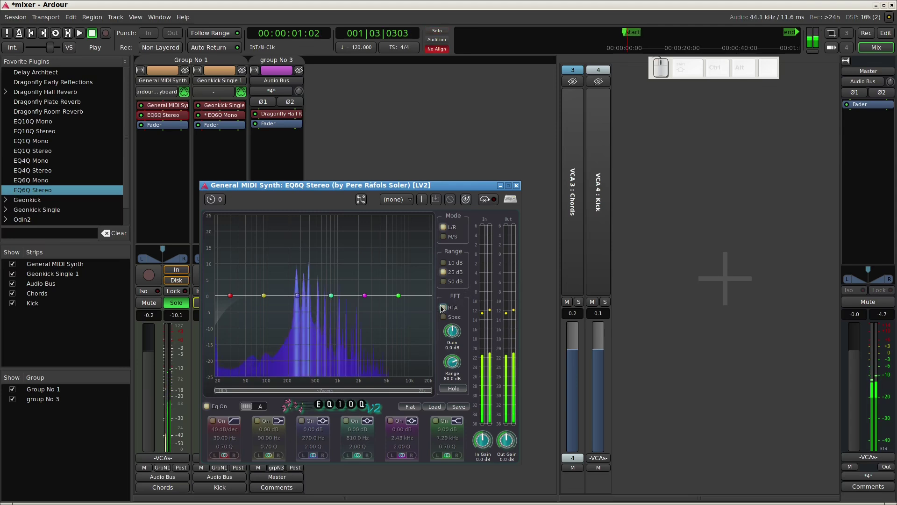
- Set the synth EQ's high-pass to about 189 Hz, high shelf to about -9.5 dB at 8.3 kHz, and a peak of about +5.6 dB at 2 kHz
left_click_drag(230, 296, 292, 295)
left_click_drag(398, 295, 403, 326)
left_click_drag(366, 296, 359, 277)
- Set the synth EQ's low shelf to about -17.3 dB at 88 Hz, dip about 9 dB at 285 Hz, and close its window
left_click_drag(264, 295, 263, 352)
left_click_drag(292, 295, 305, 317)
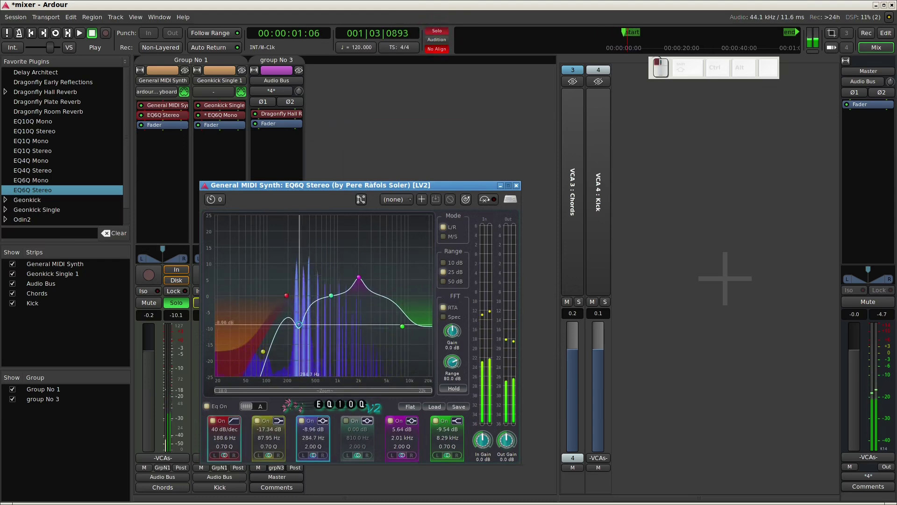
left_click(517, 186)
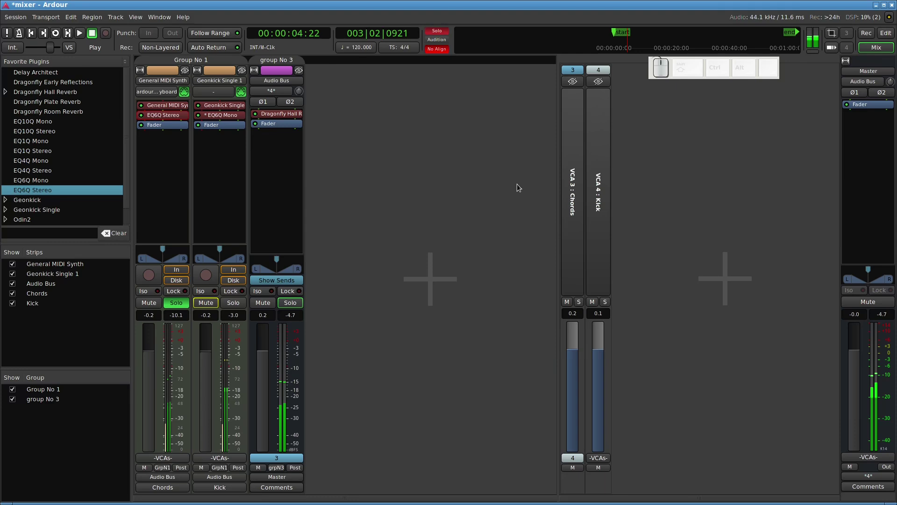
- Unsolo the General MIDI Synth strip, return the playhead to the session start, and stop playback
left_click(177, 305)
key("Home")
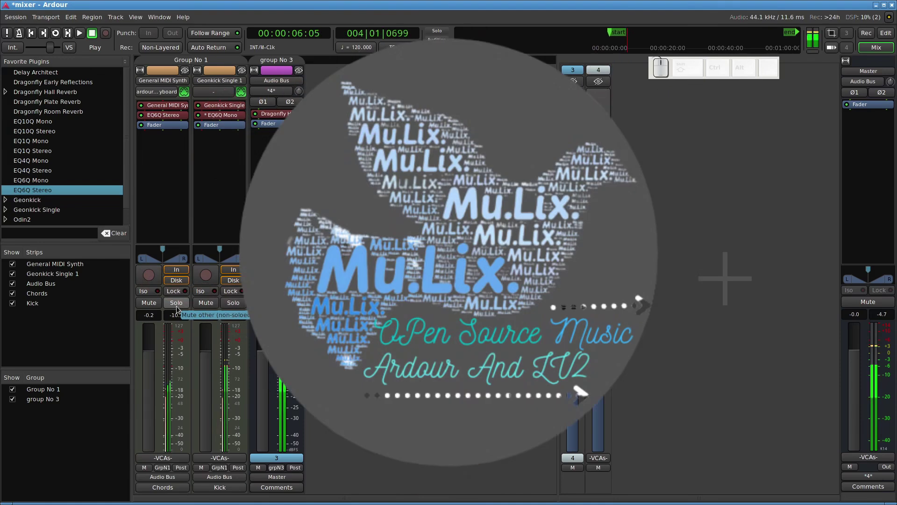
key("space")
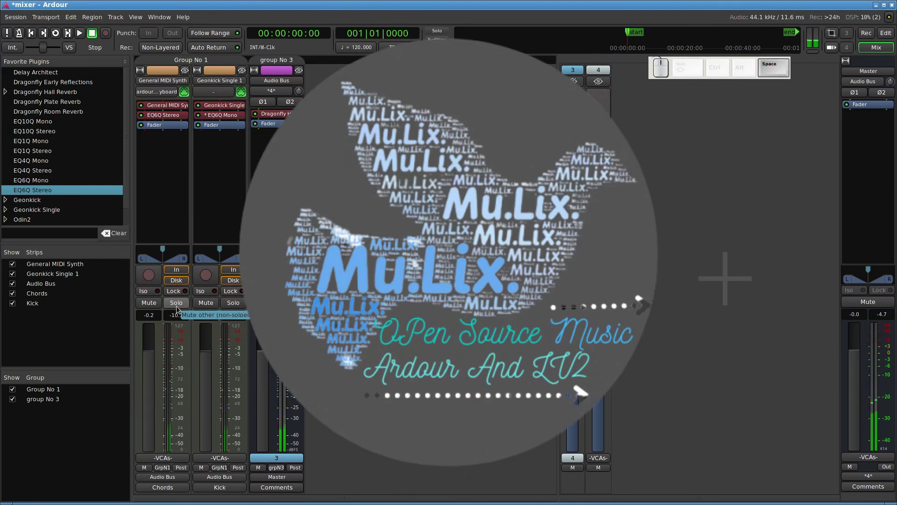